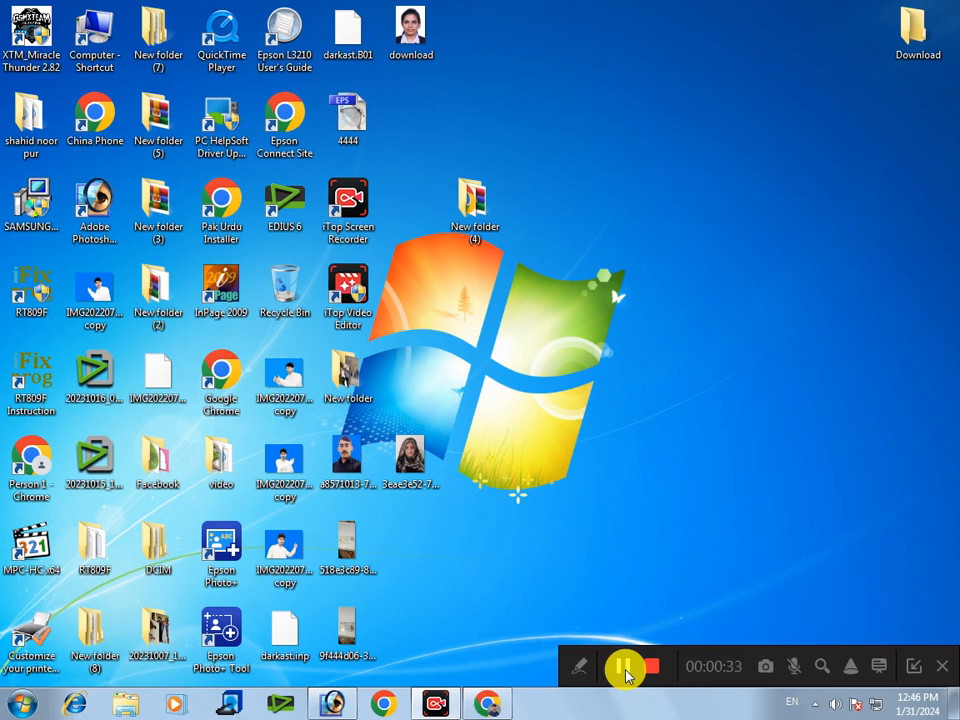
# Switch to Adobe Photoshop and examine the download.jpg portrait at reduced and enlarged magnification.
pyautogui.click(336, 704)
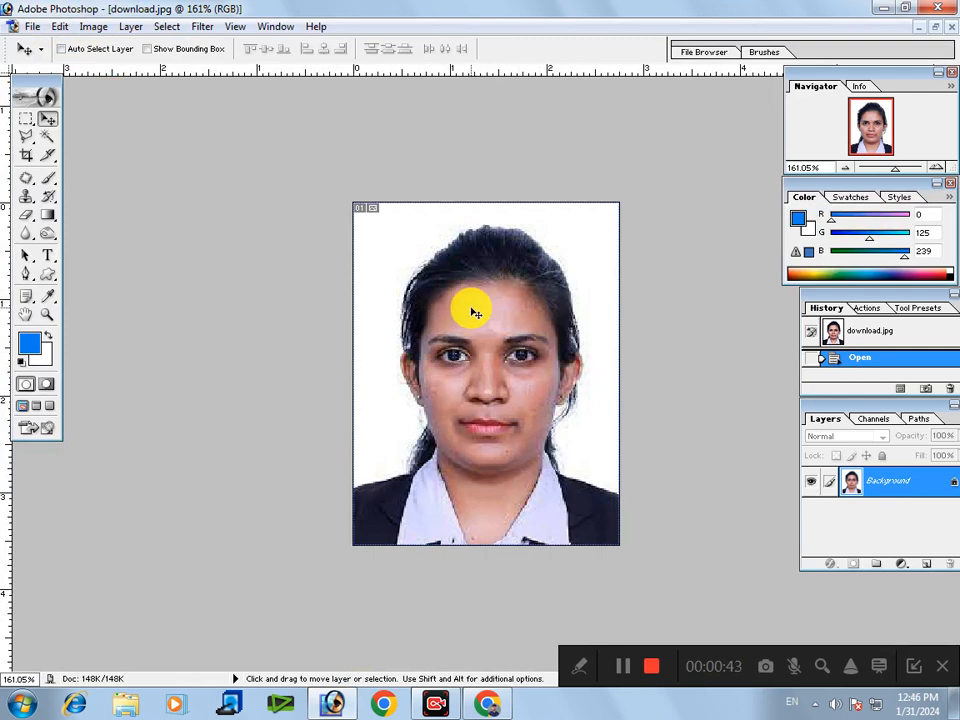
pyautogui.hotkey('ctrl', '-')
pyautogui.hotkey('ctrl', '-')
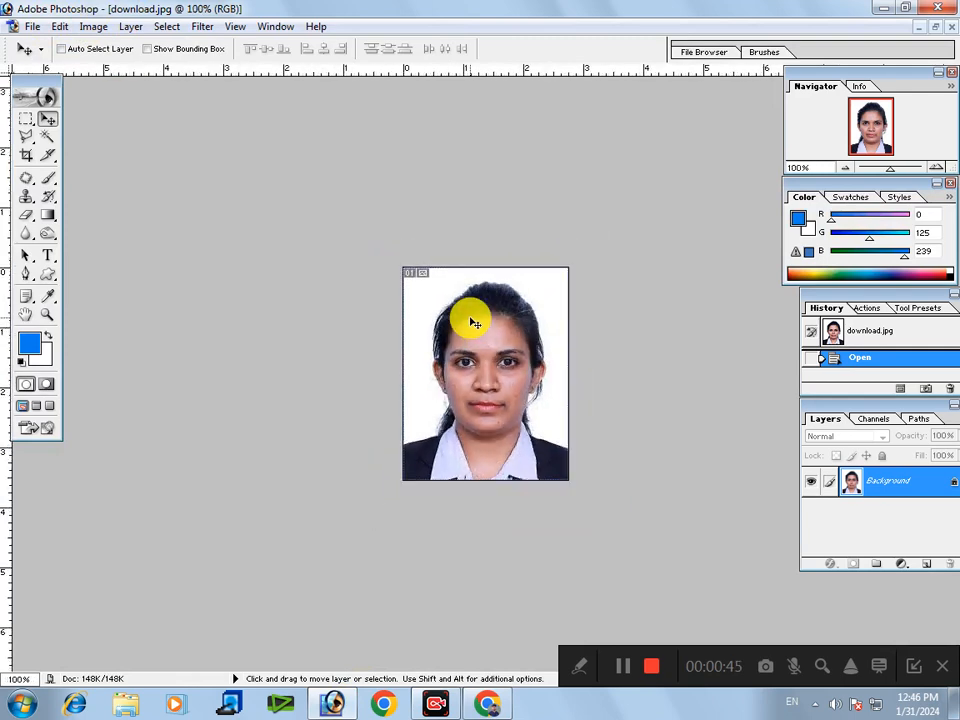
pyautogui.hotkey('ctrl', '-')
pyautogui.scroll(10, 471, 319)
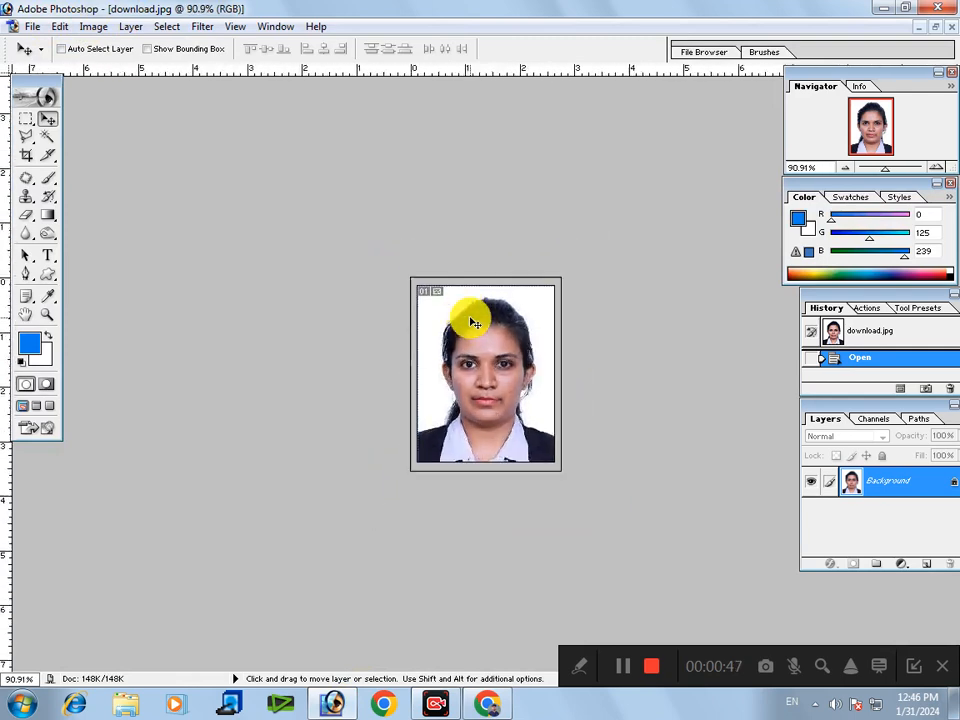
pyautogui.scroll(1, 474, 321)
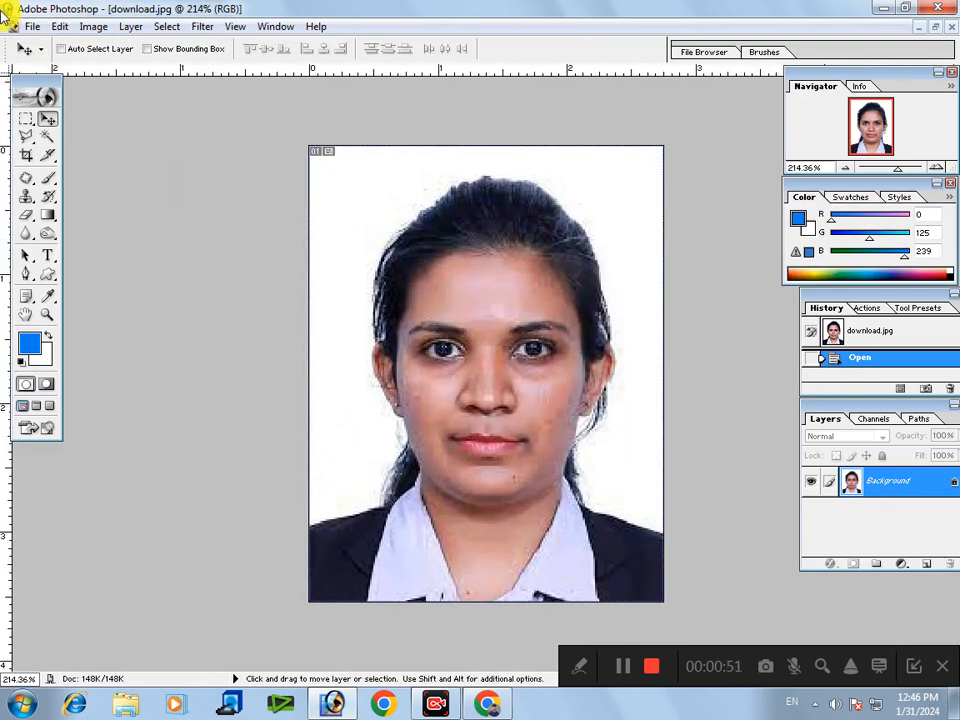
pyautogui.click(34, 27)
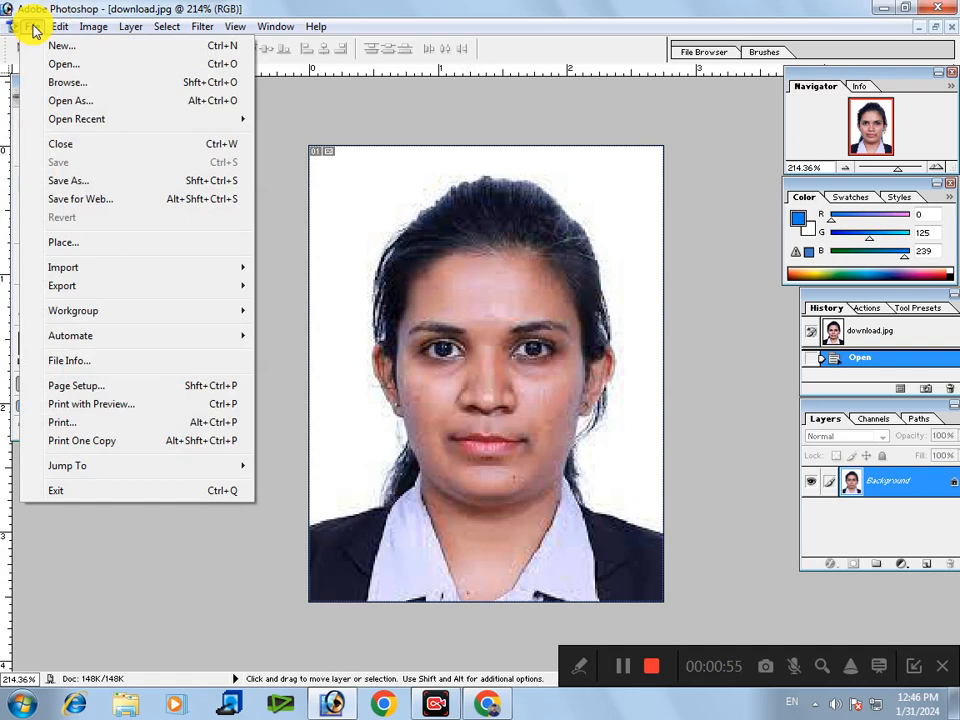
pyautogui.moveTo(130, 26)
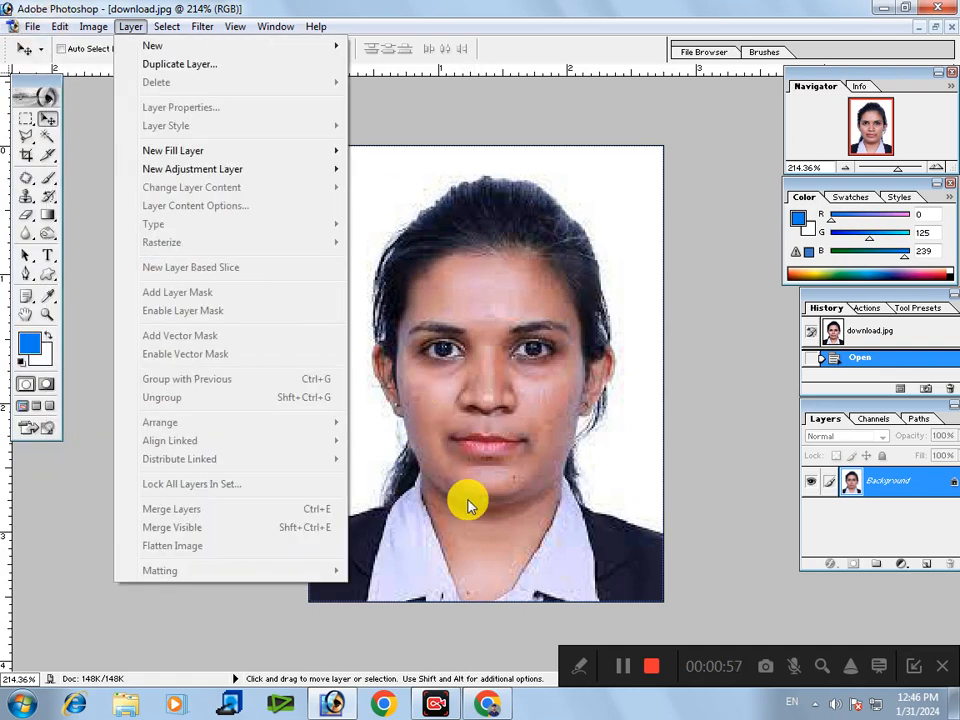
pyautogui.click(631, 667)
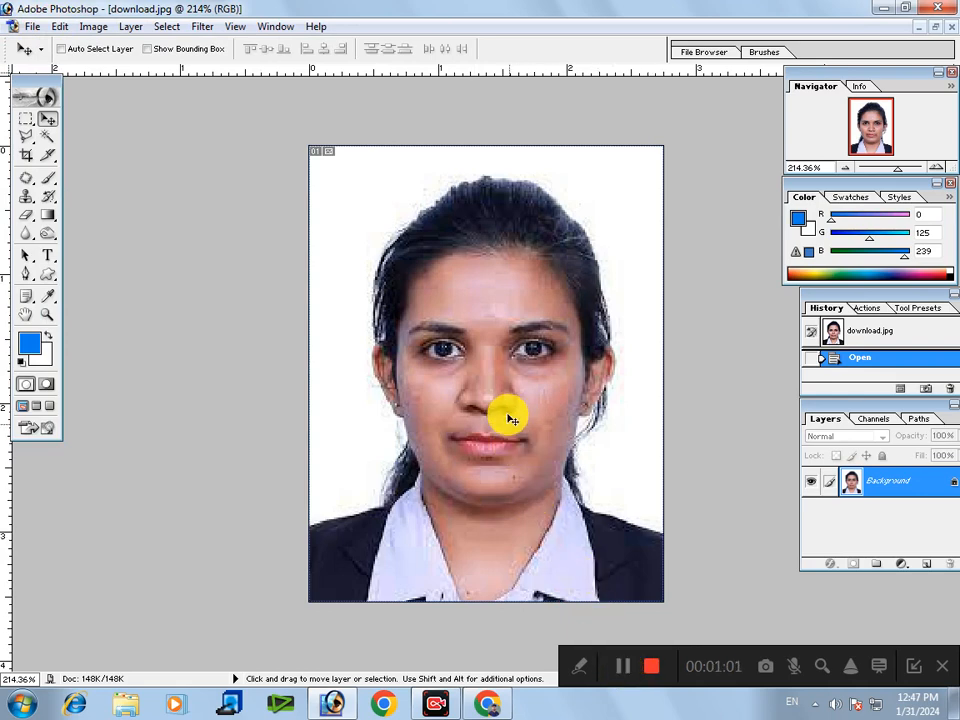
pyautogui.click(884, 8)
pyautogui.moveTo(346, 708)
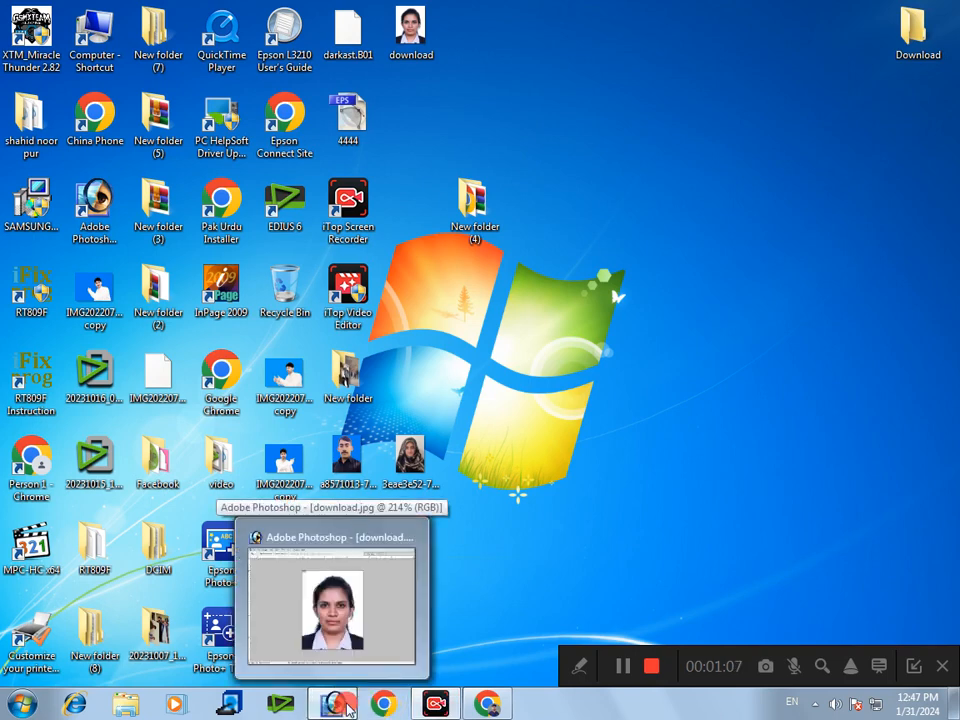
pyautogui.click(340, 706)
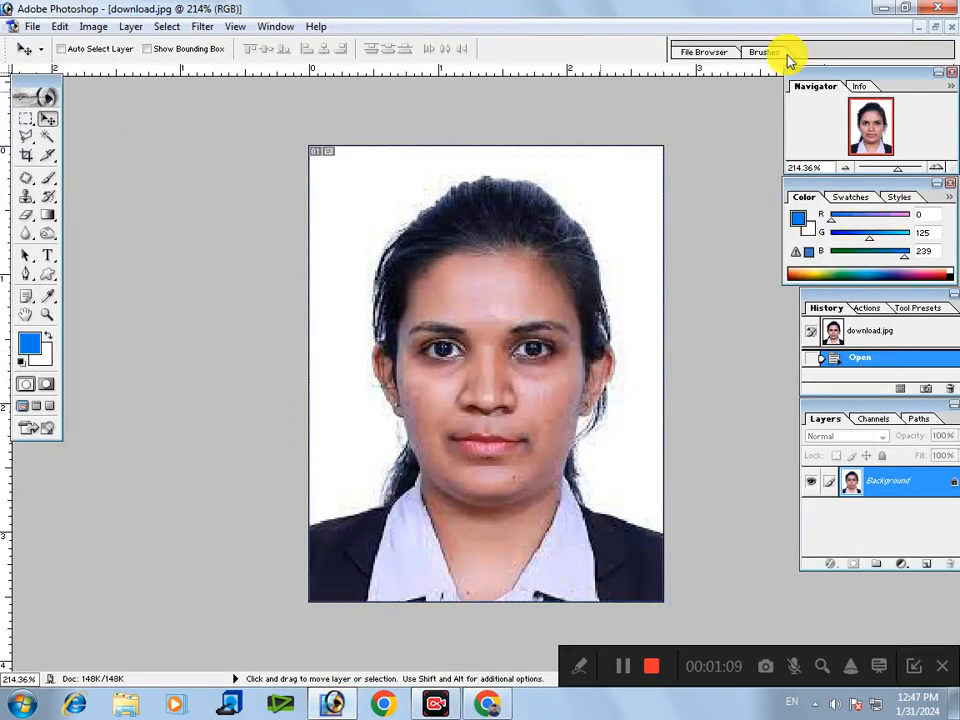
# Minimize the document window, open download.jpg from the Desktop, and maximize its window.
pyautogui.click(934, 27)
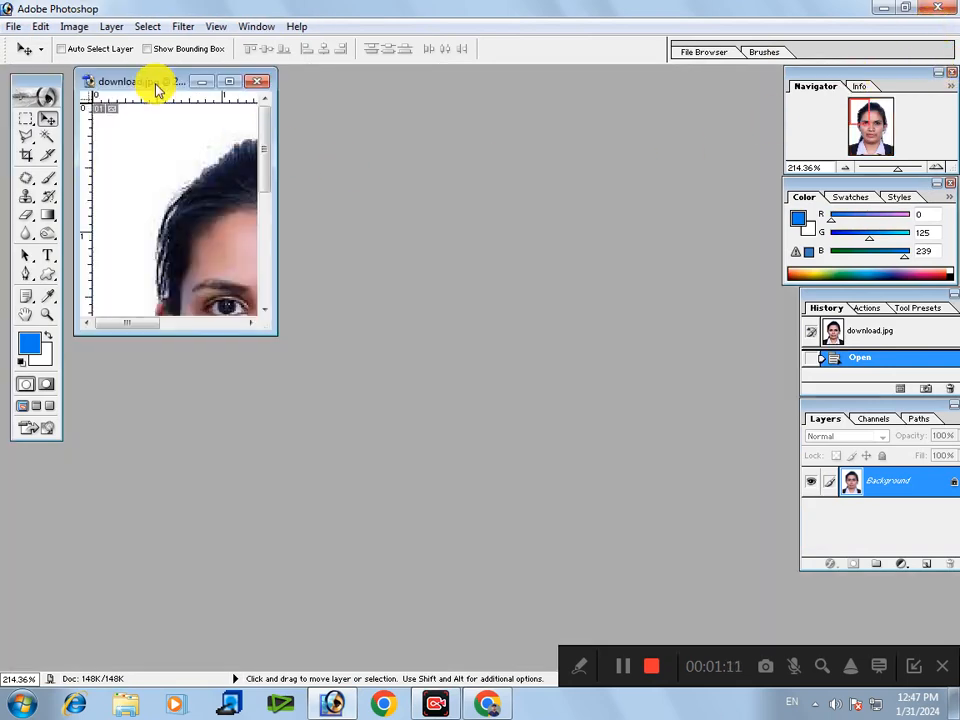
pyautogui.click(205, 81)
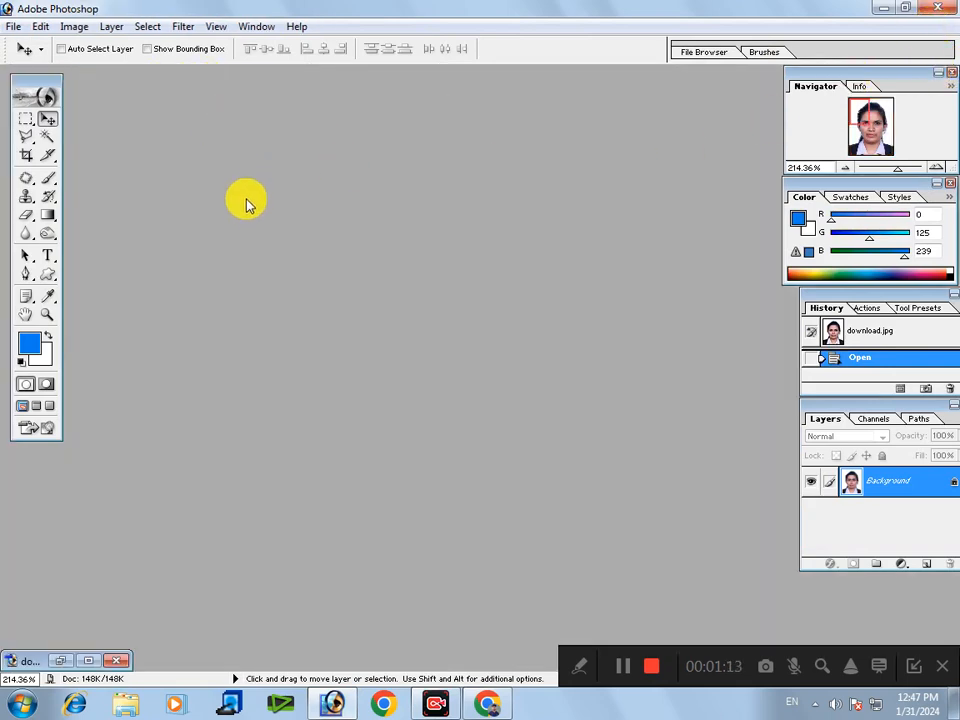
pyautogui.click(16, 27)
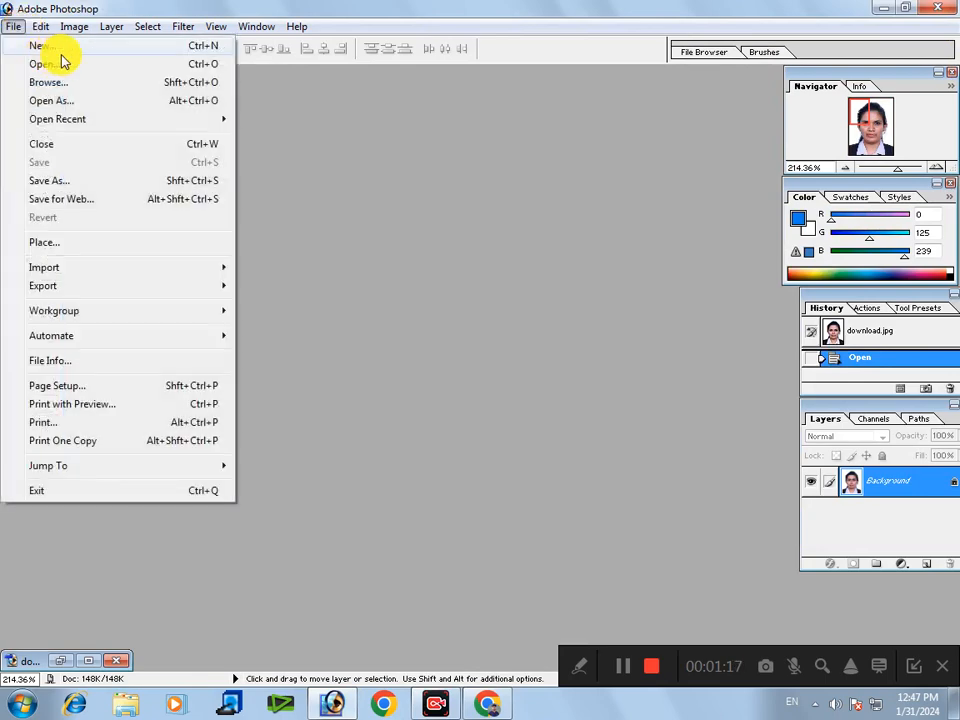
pyautogui.click(135, 64)
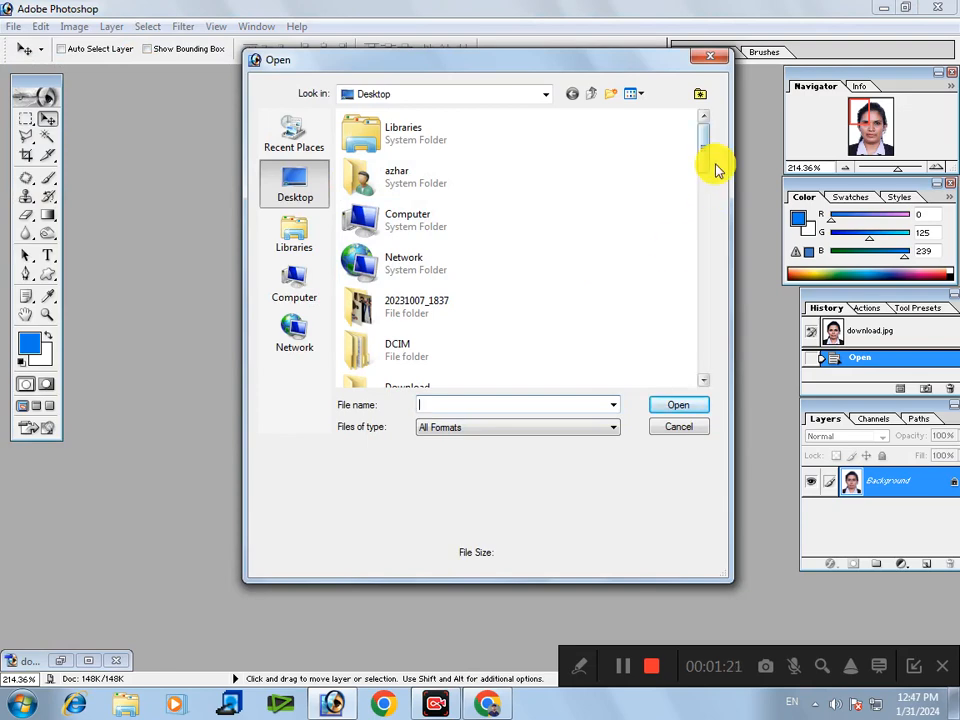
pyautogui.moveTo(707, 169); pyautogui.dragTo(705, 349)
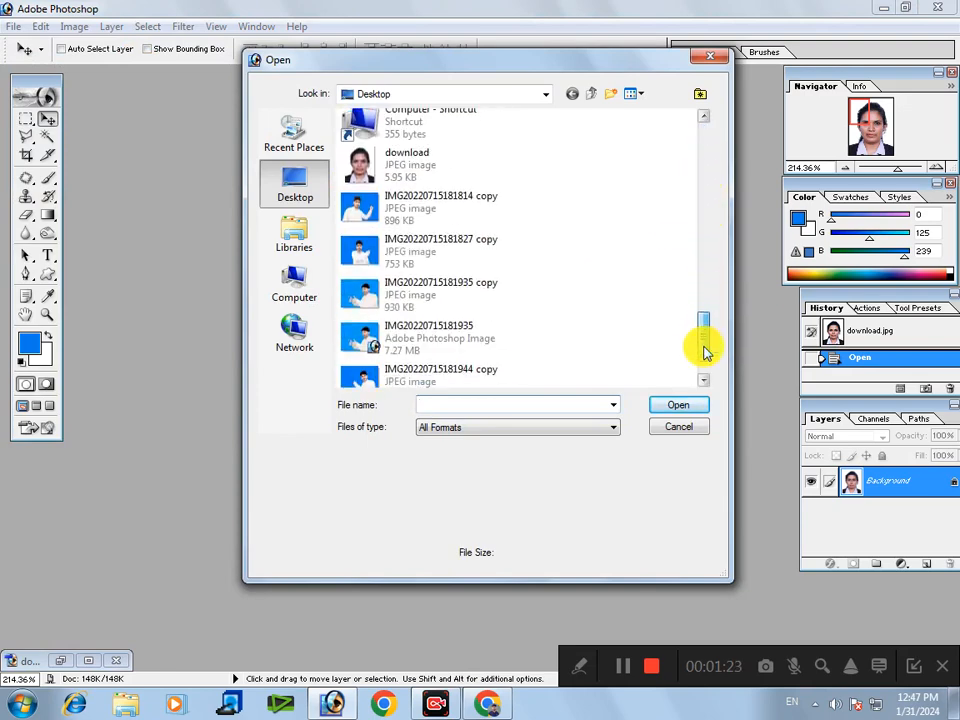
pyautogui.doubleClick(357, 170)
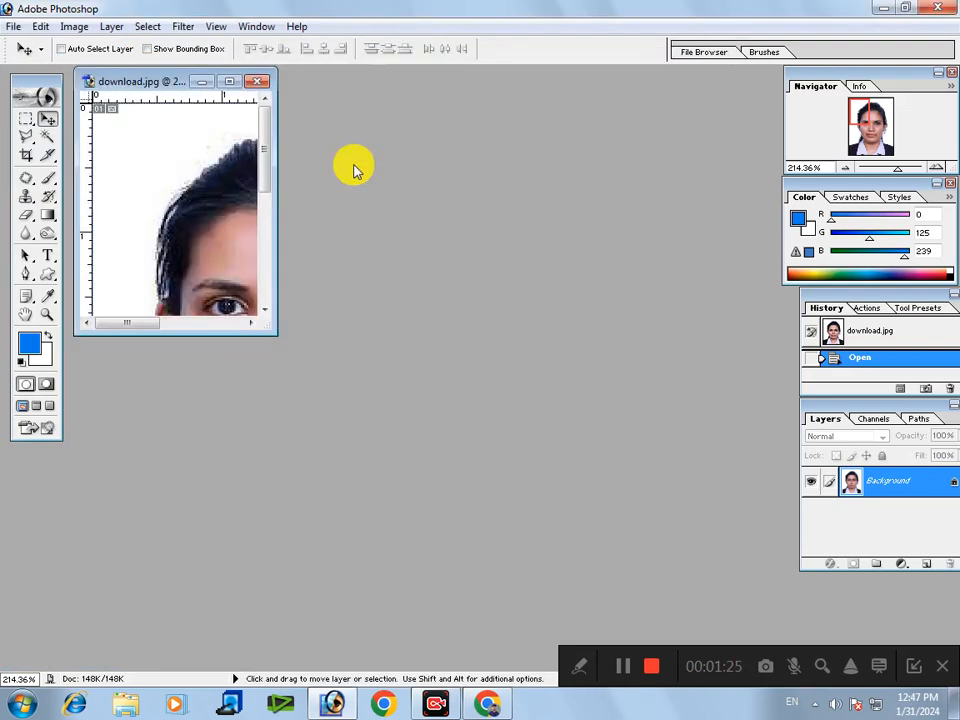
pyautogui.click(237, 82)
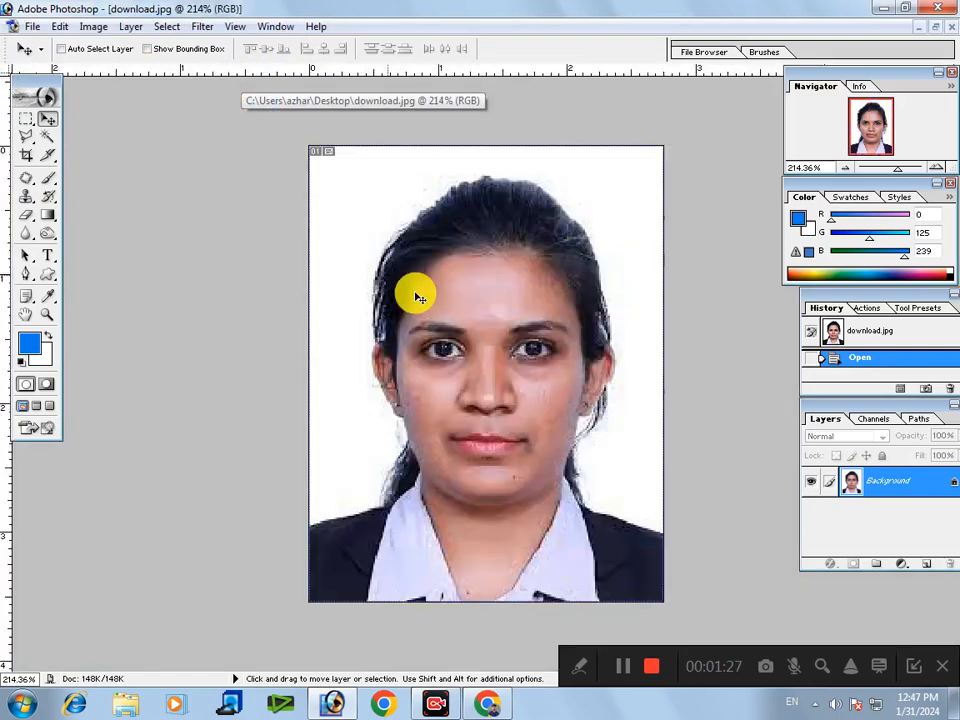
# Darken the portrait with a Curves point at about input 148, output 96, and undo the adjustment.
pyautogui.scroll(-4, 431, 305)
pyautogui.scroll(-2, 435, 307)
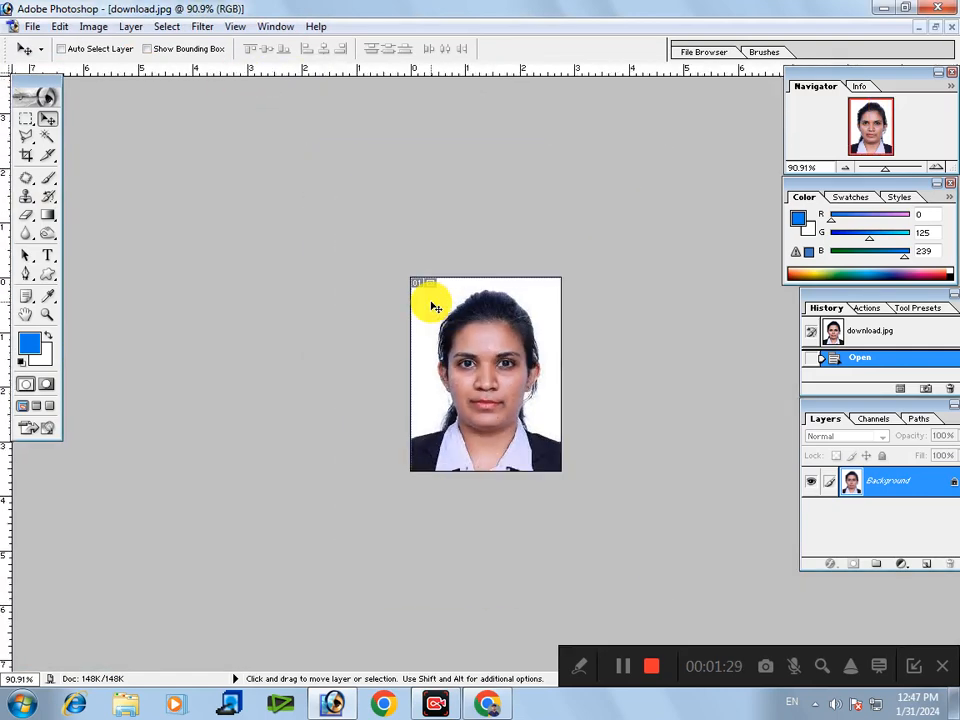
pyautogui.hotkey('ctrl', 'm')
pyautogui.moveTo(660, 497); pyautogui.dragTo(676, 518)
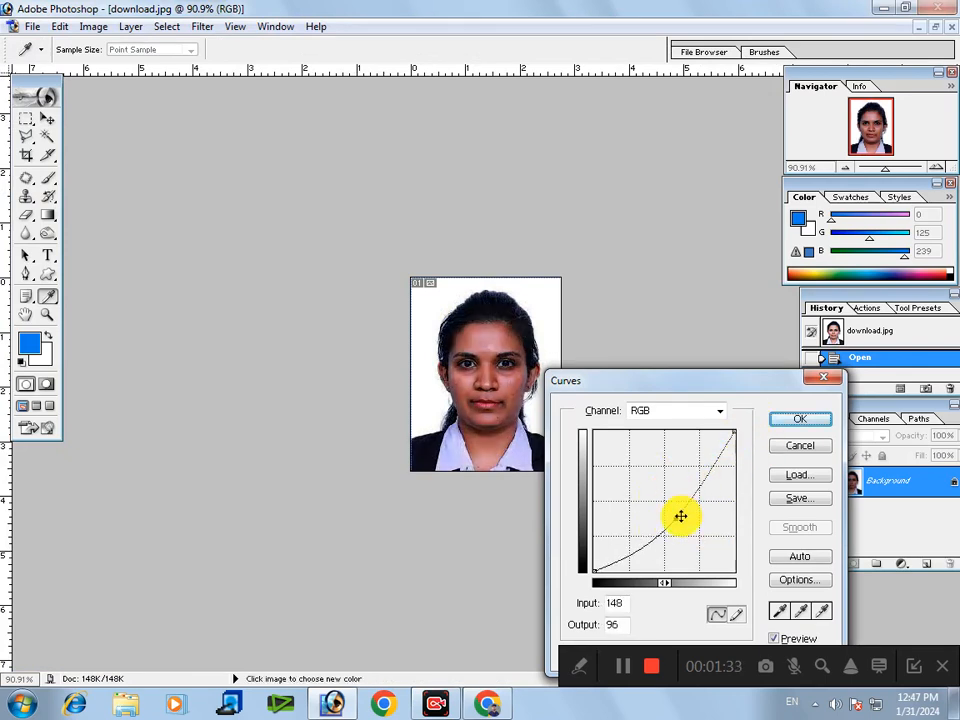
pyautogui.click(803, 427)
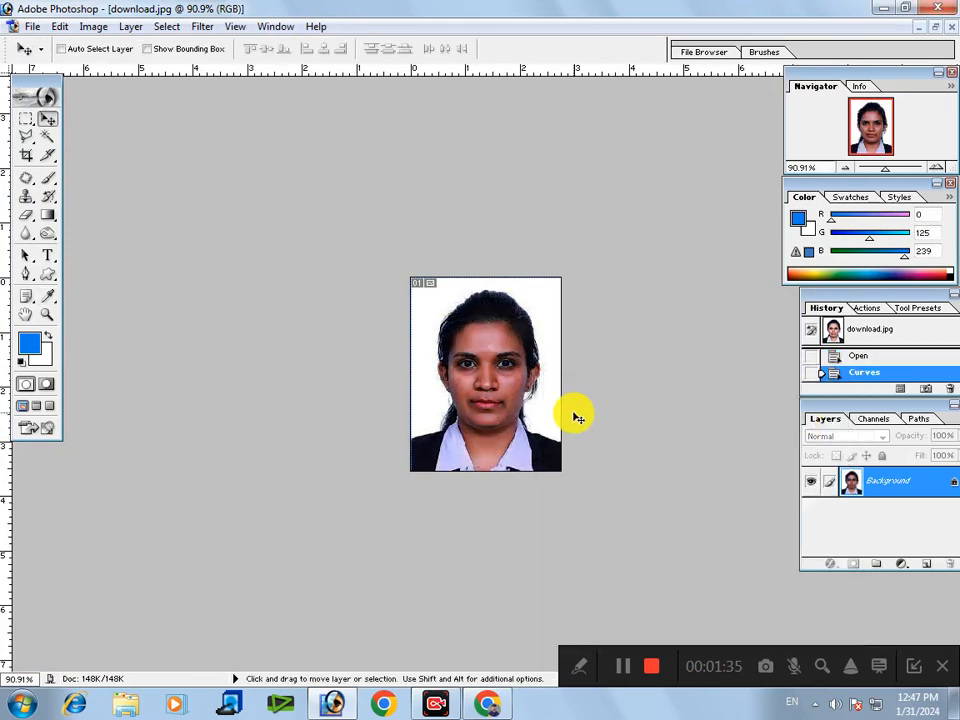
pyautogui.scroll(4, 577, 417)
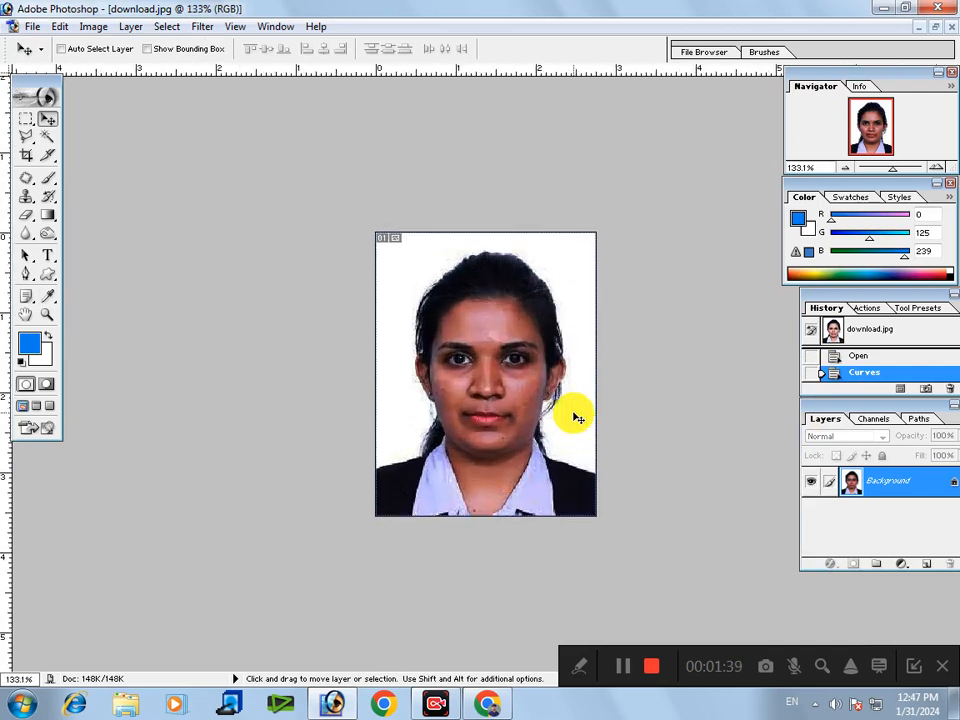
pyautogui.hotkey('ctrl', 'alt', 'z')
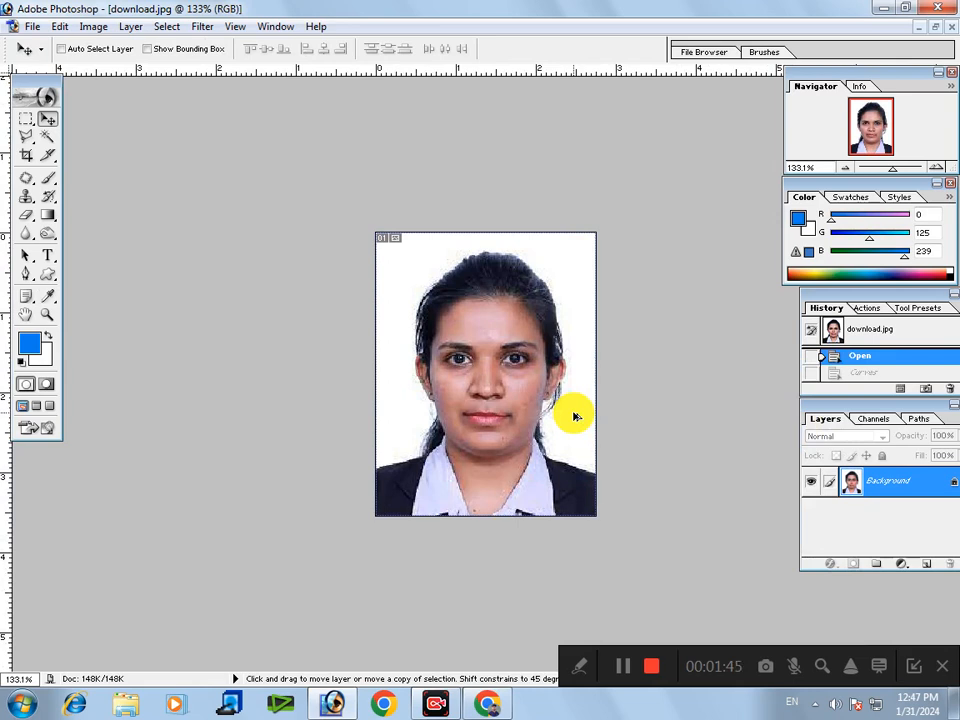
# Brighten the portrait with Curves, placing the RGB curve point at input 126, output 153.
pyautogui.hotkey('ctrl', 'alt', 'm')
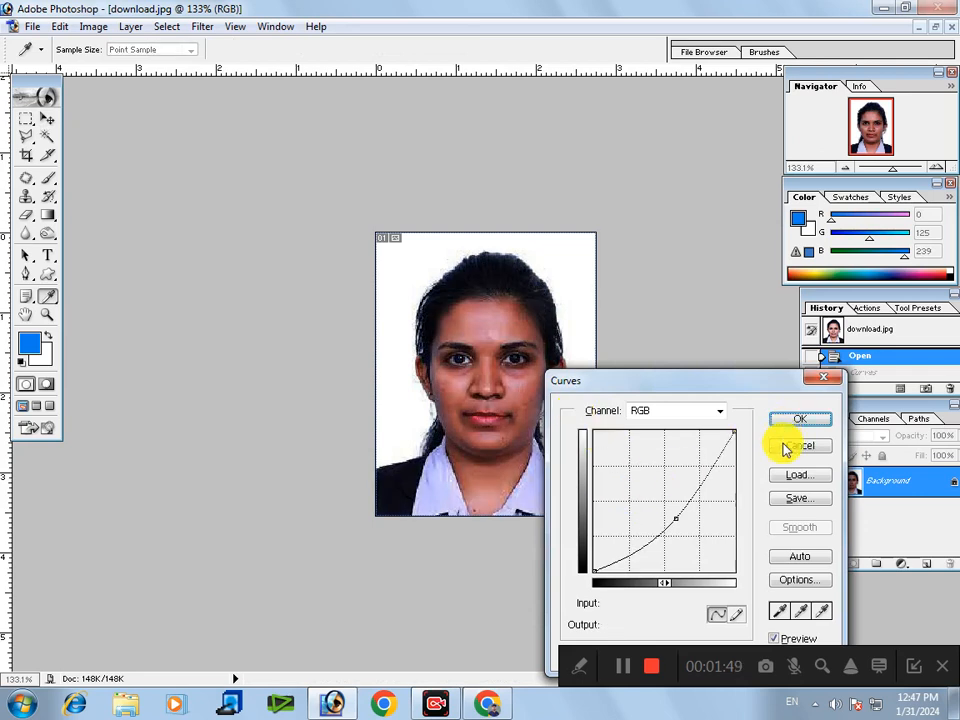
pyautogui.moveTo(676, 521); pyautogui.dragTo(652, 493)
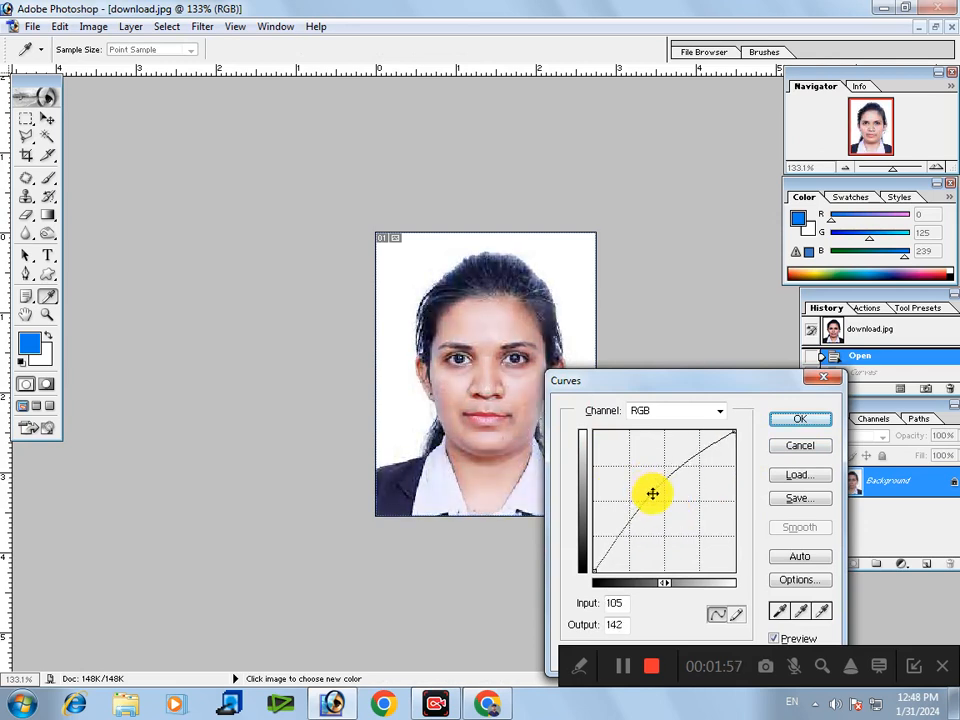
pyautogui.moveTo(652, 493)
pyautogui.mouseDown()
pyautogui.moveTo(688, 513)
pyautogui.moveTo(663, 487)
pyautogui.mouseUp()
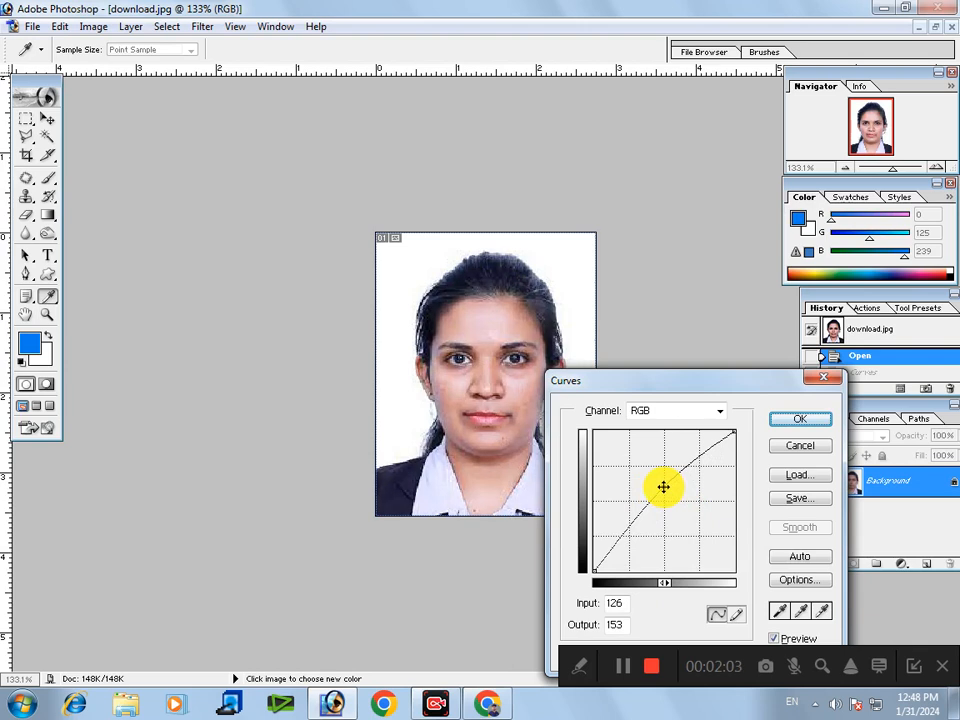
pyautogui.click(663, 487)
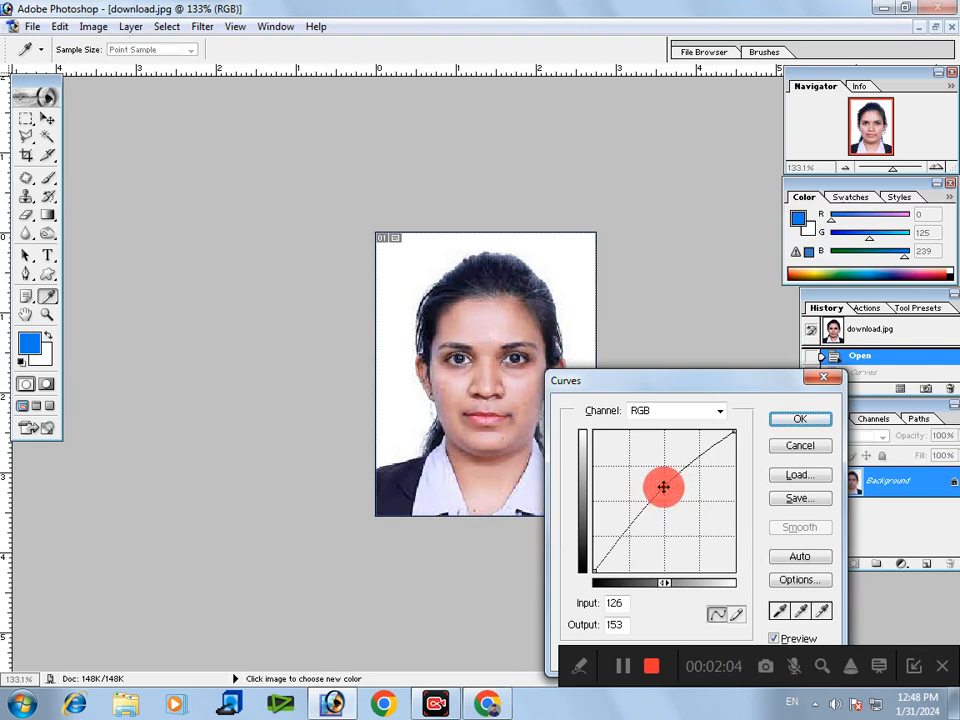
pyautogui.click(783, 421)
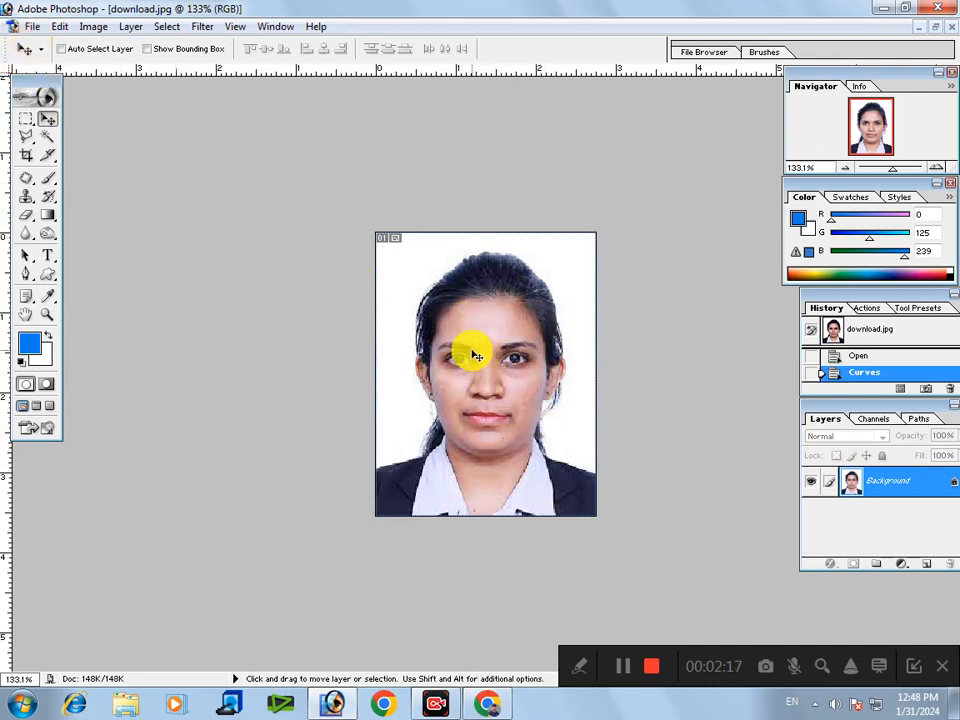
# Try to move the portrait's Background layer with the Move tool.
pyautogui.scroll(4, 472, 352)
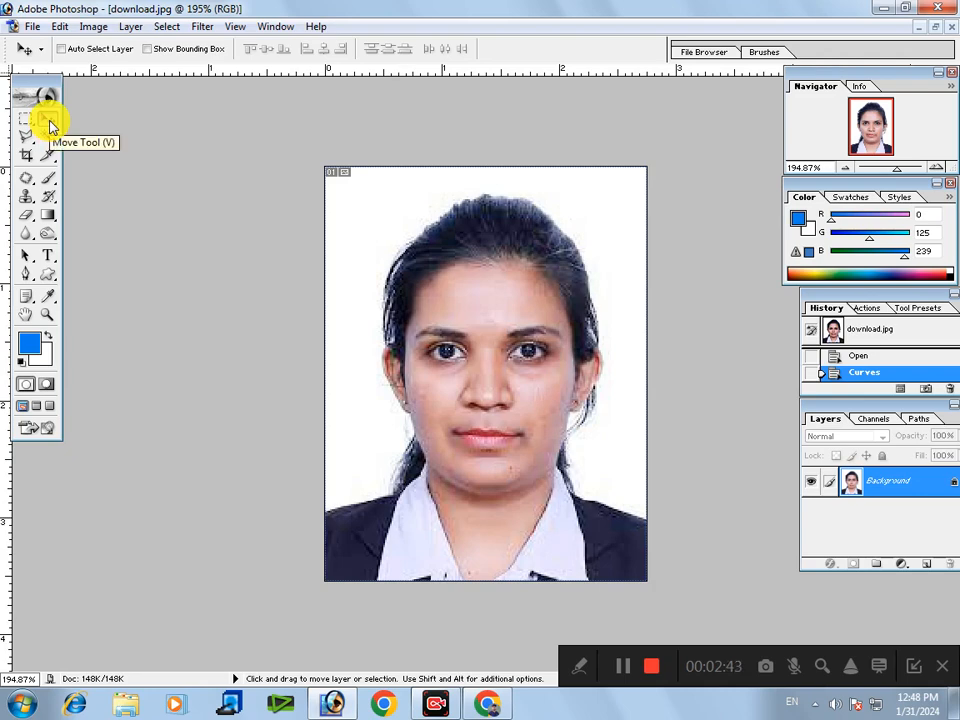
pyautogui.click(508, 318)
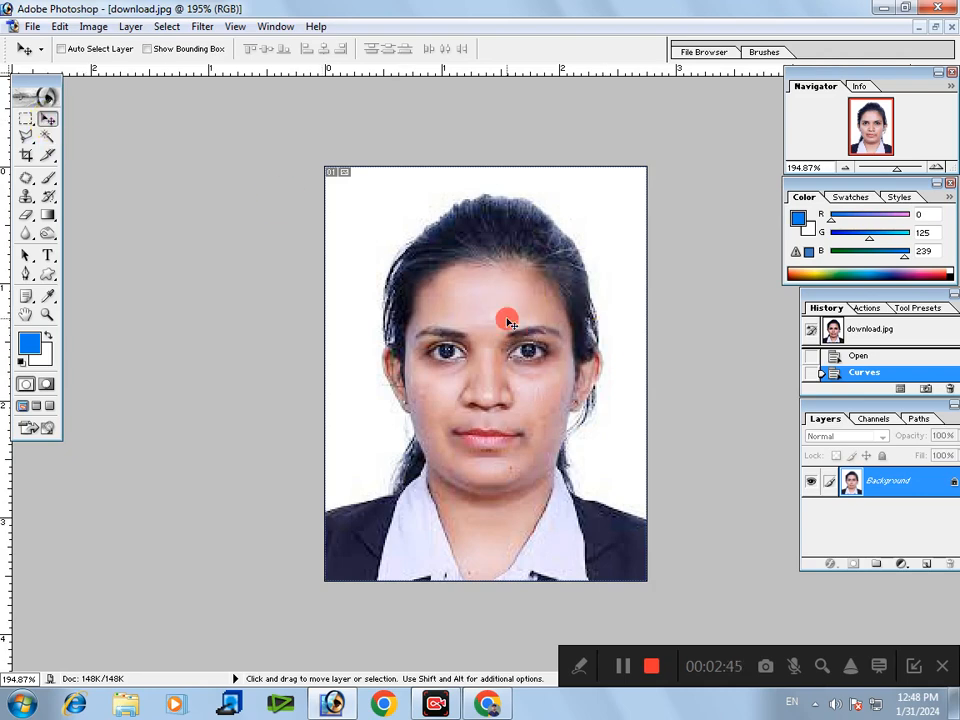
pyautogui.click(463, 380)
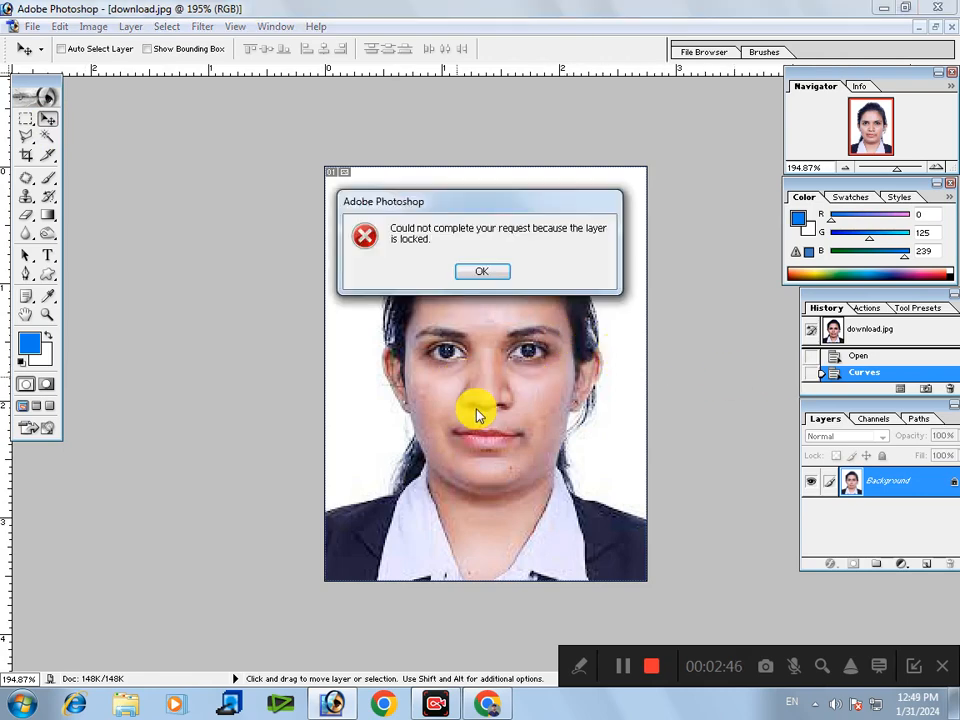
pyautogui.click(479, 271)
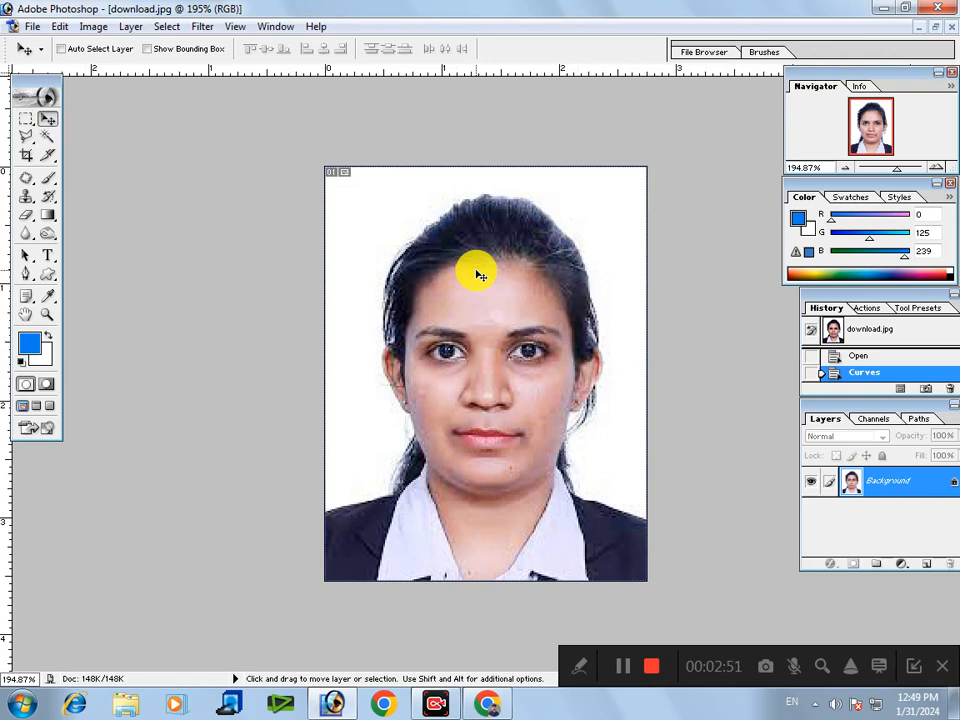
# Select the white backdrop around the woman with the Magic Wand at tolerance 20, and clear the selection.
pyautogui.click(48, 137)
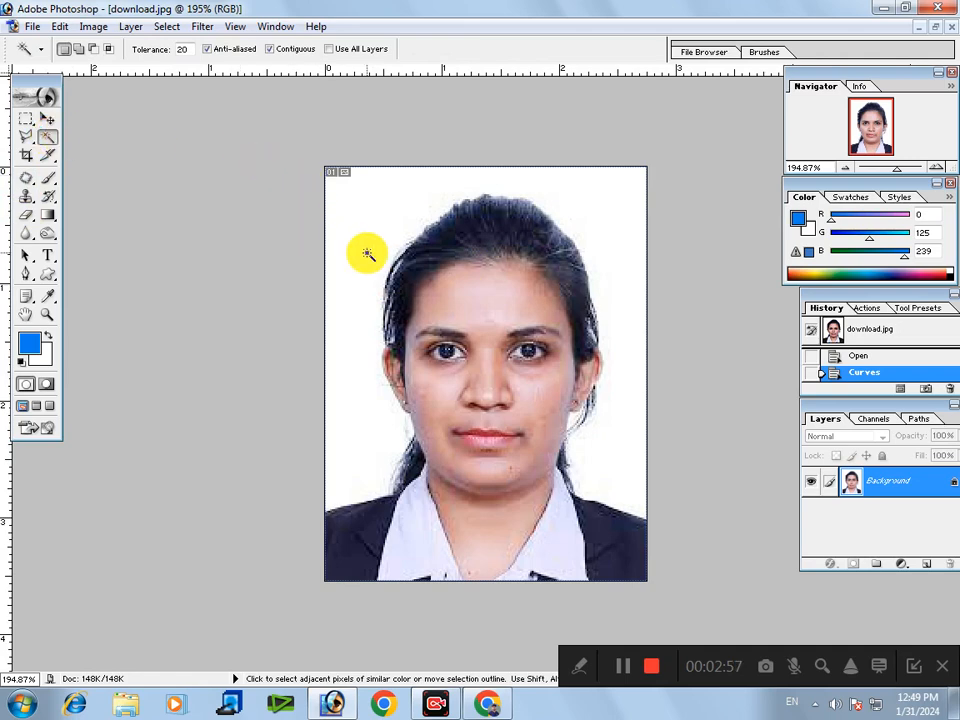
pyautogui.doubleClick(360, 215)
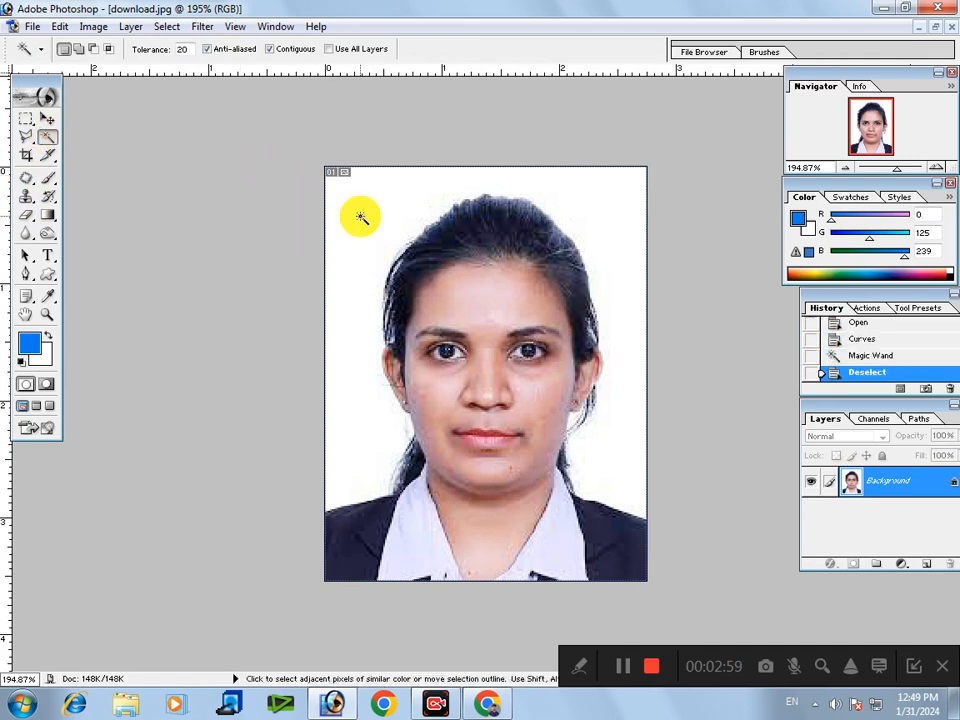
pyautogui.click(363, 216)
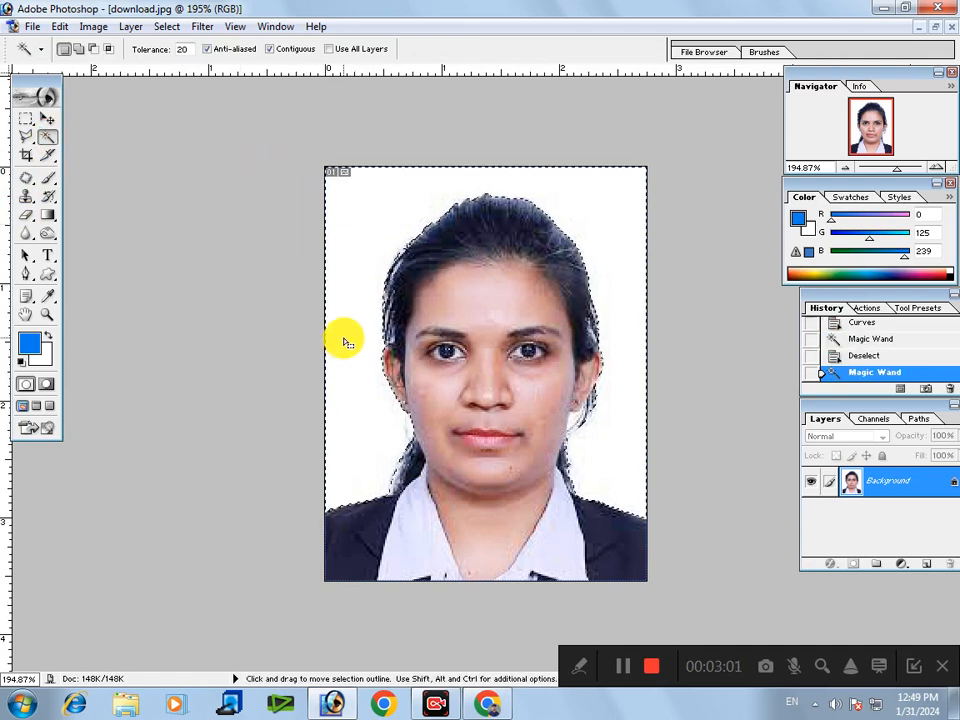
pyautogui.scroll(4, 345, 340)
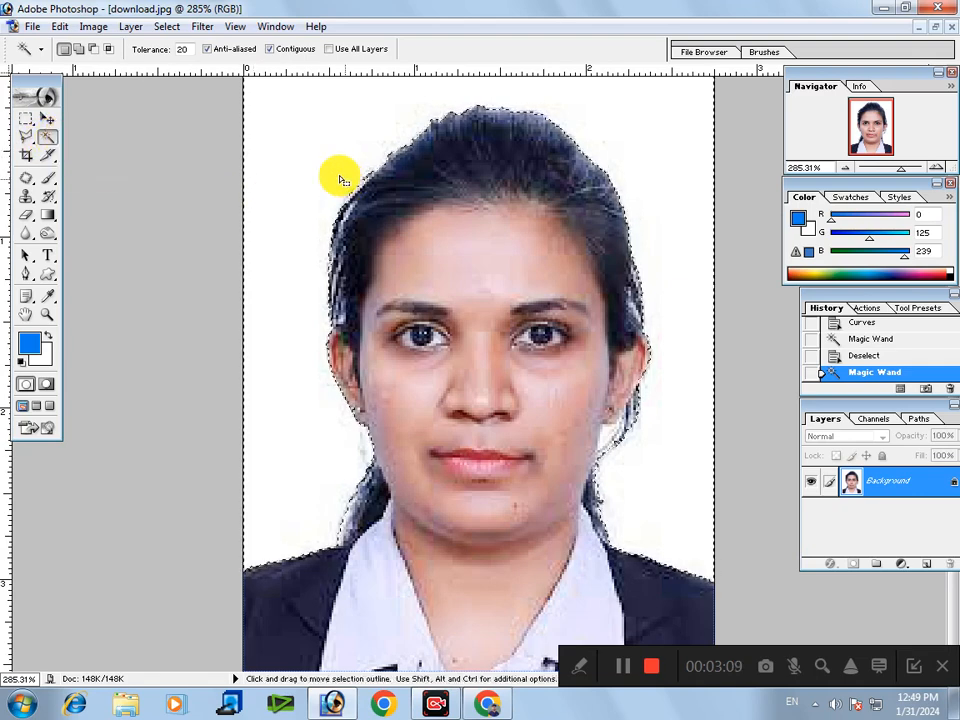
pyautogui.click(321, 147)
pyautogui.hotkey('ctrl', 'd')
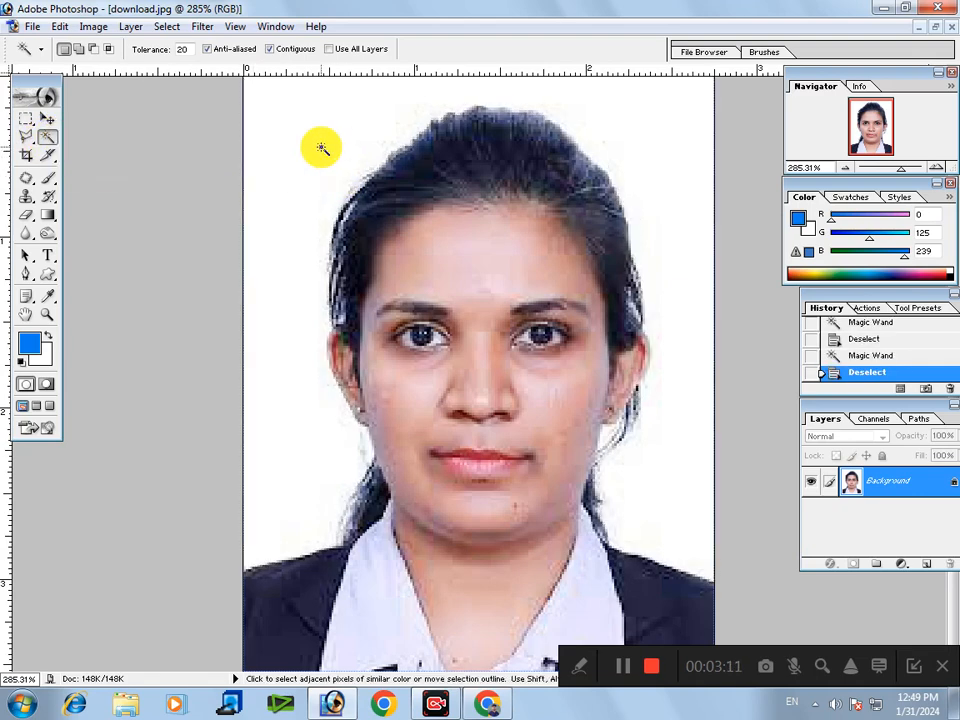
# Select the white backdrop around the woman with the Magic Wand at tolerance 20 and fill it with the blue foreground colour (0, 125, 239).
pyautogui.click(321, 148)
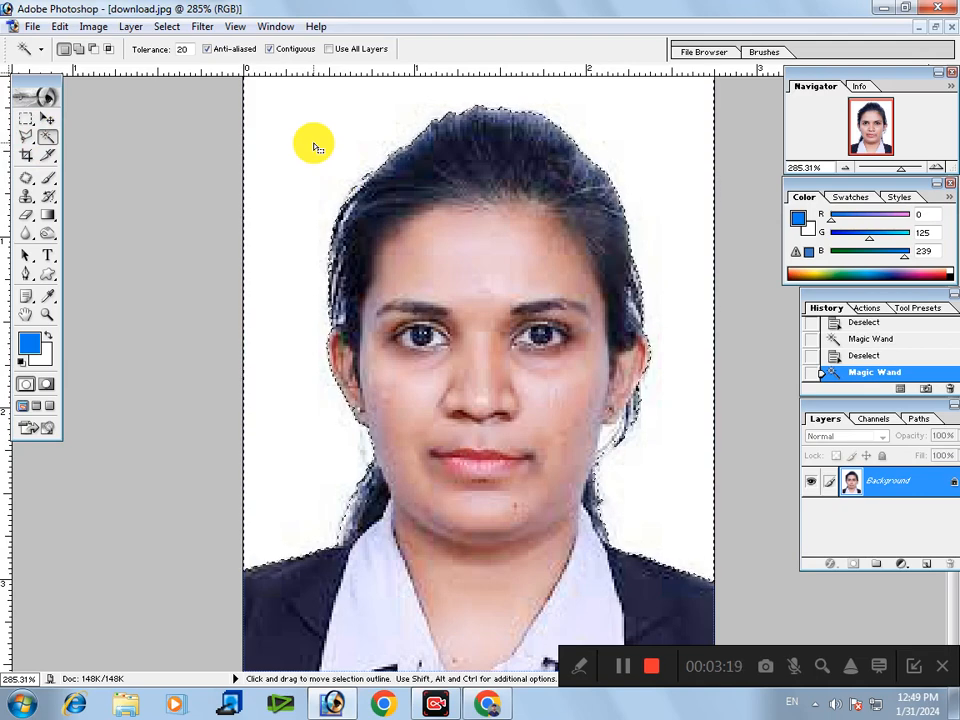
pyautogui.press('alt')
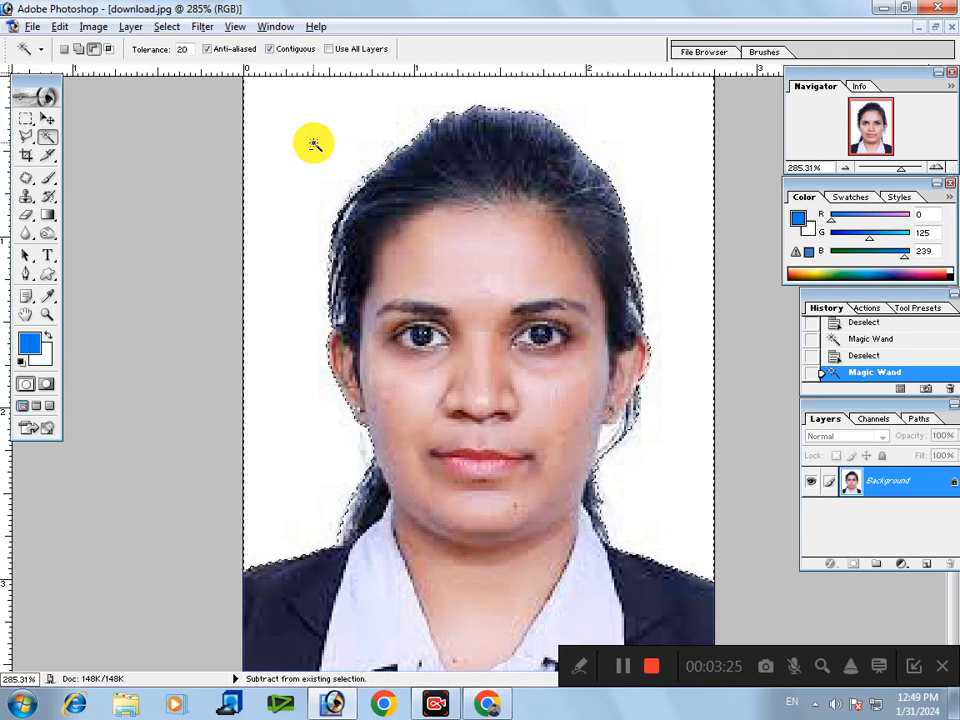
pyautogui.hotkey('alt', 'BackSpace')
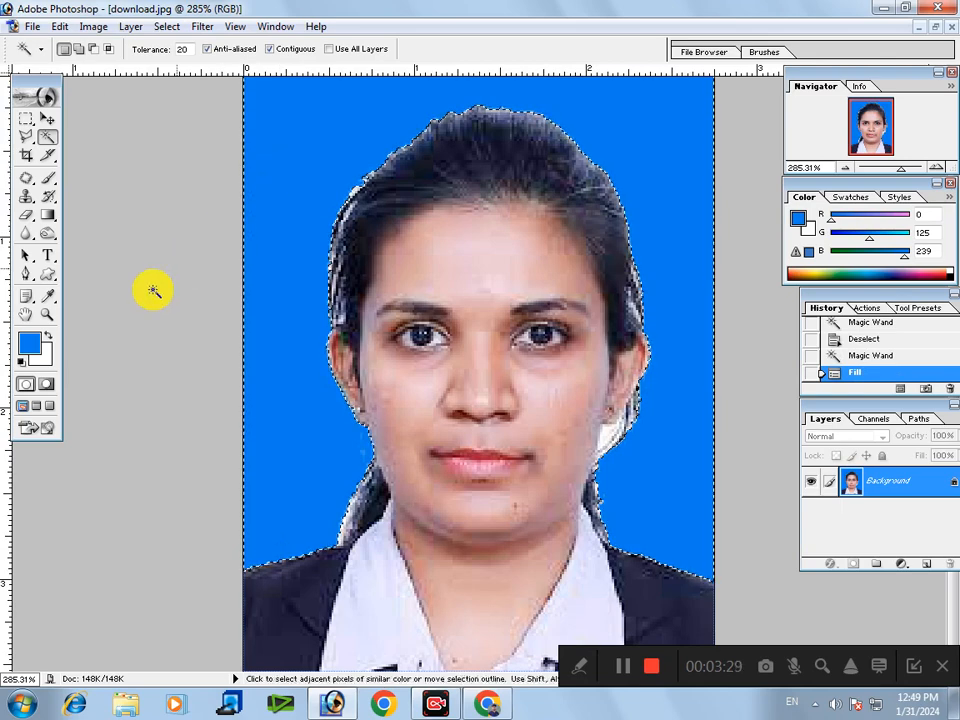
pyautogui.click(51, 341)
pyautogui.click(51, 341)
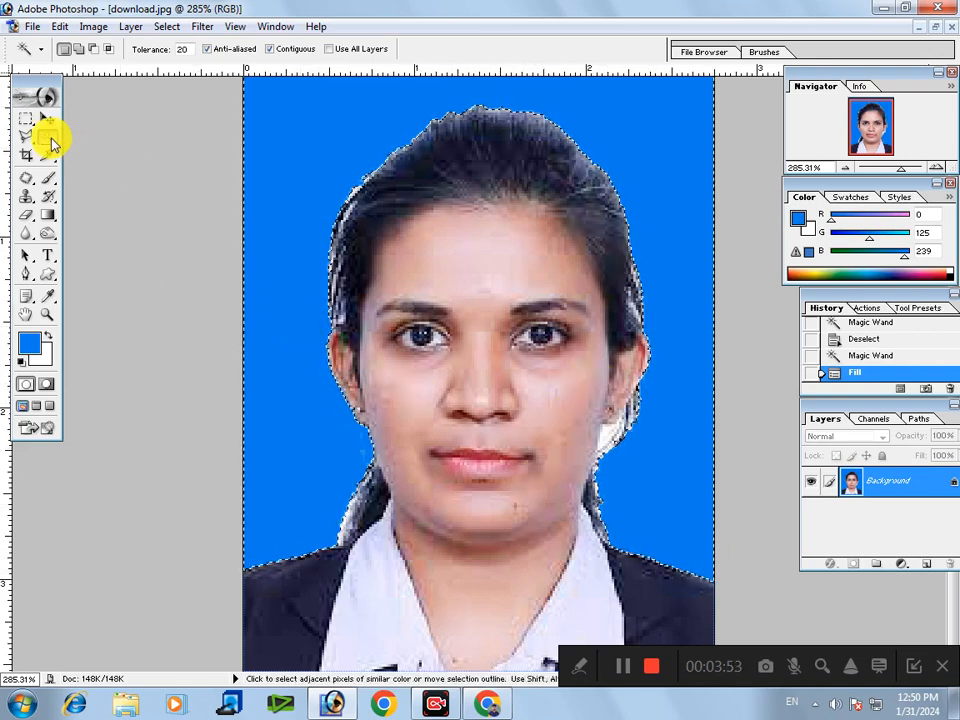
# Clear the selection, reselect the blue backdrop with the Magic Wand, and fill it with the white background colour.
pyautogui.hotkey('ctrl', 'd')
pyautogui.click(289, 155)
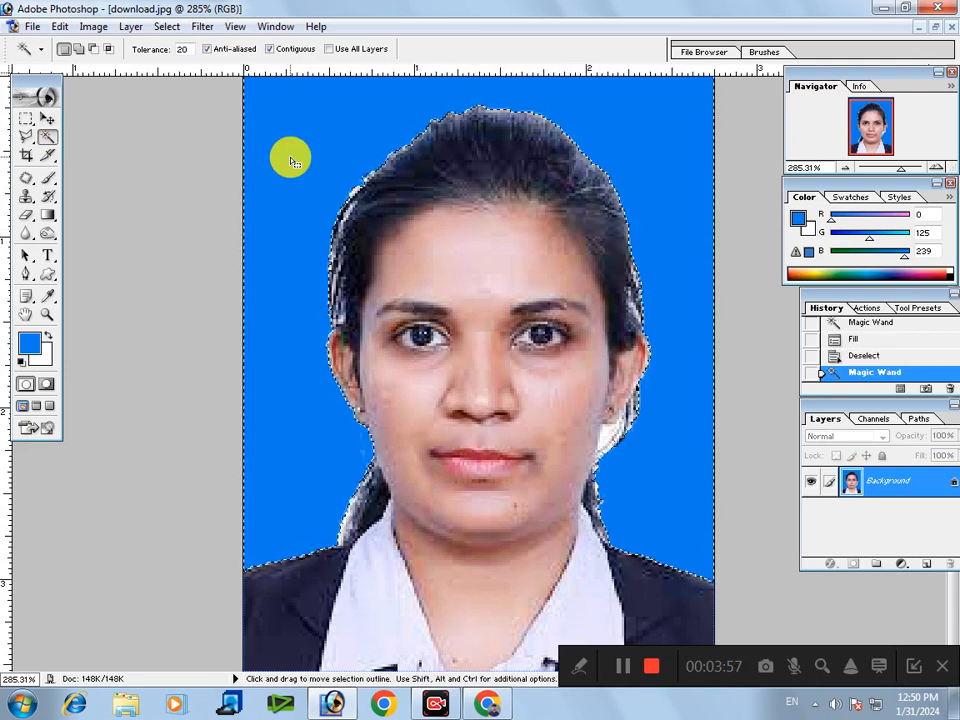
pyautogui.press('ctrl')
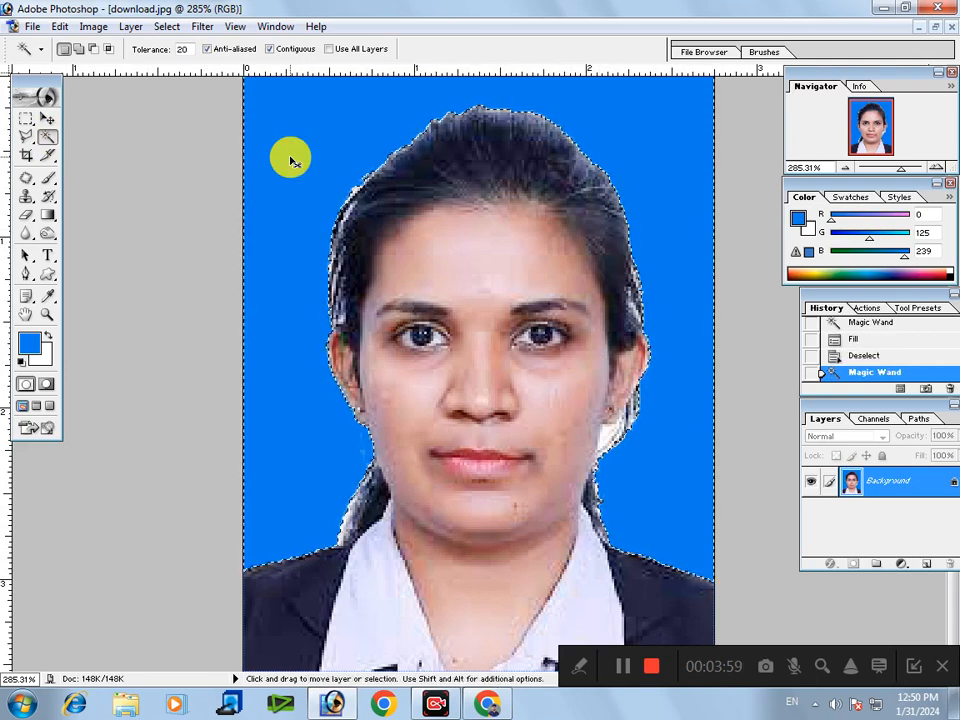
pyautogui.hotkey('ctrl', 'BackSpace')
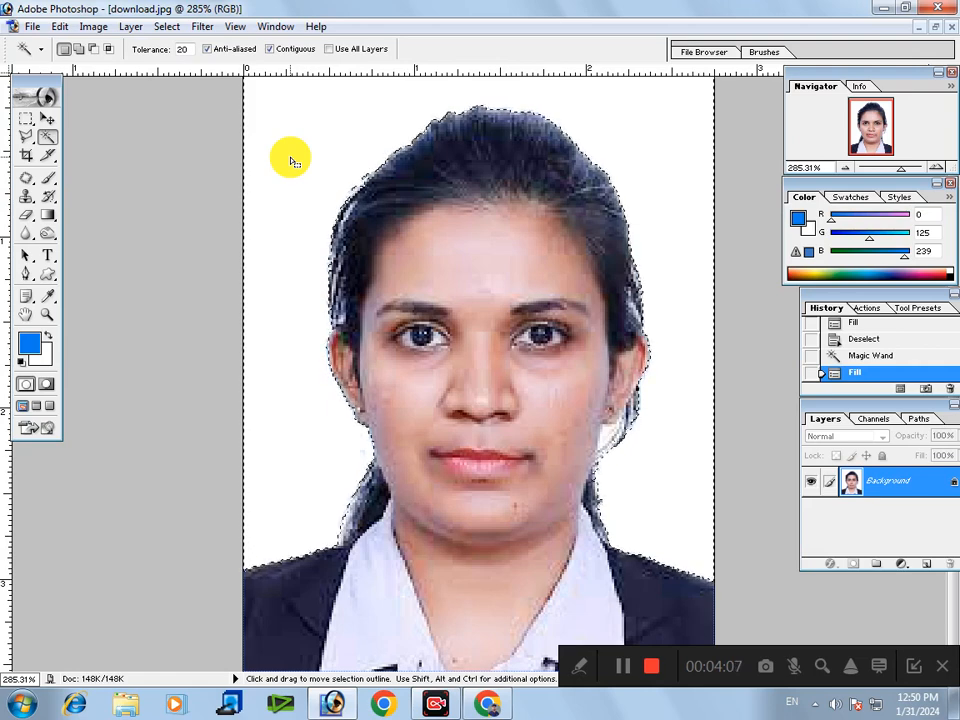
# Fill the selected backdrop with the blue foreground colour again and clear the selection.
pyautogui.press('alt')
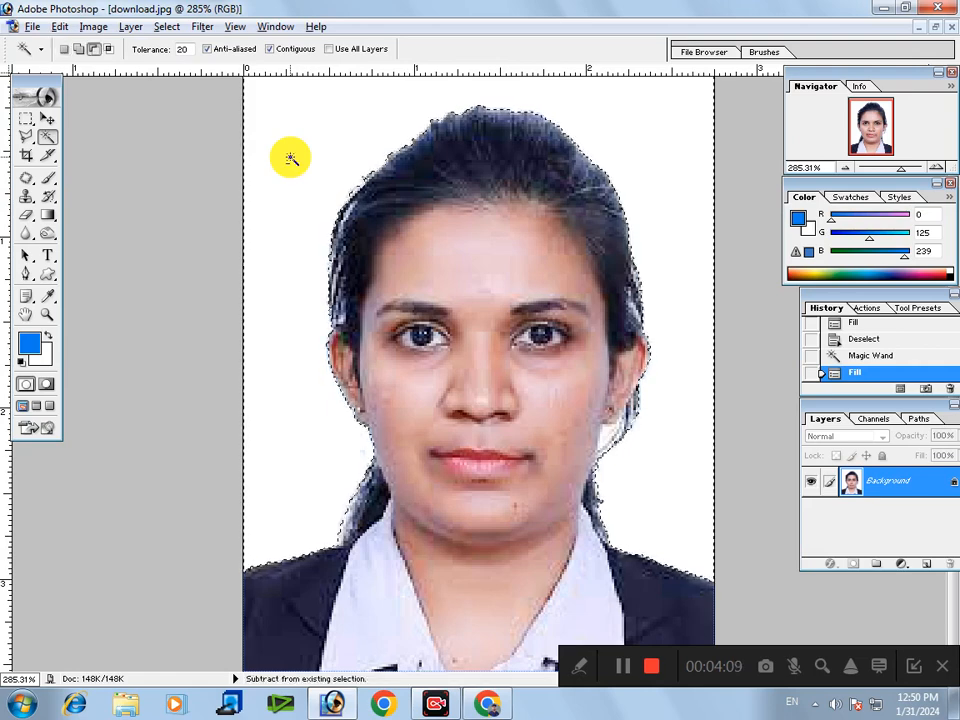
pyautogui.hotkey('alt', 'BackSpace')
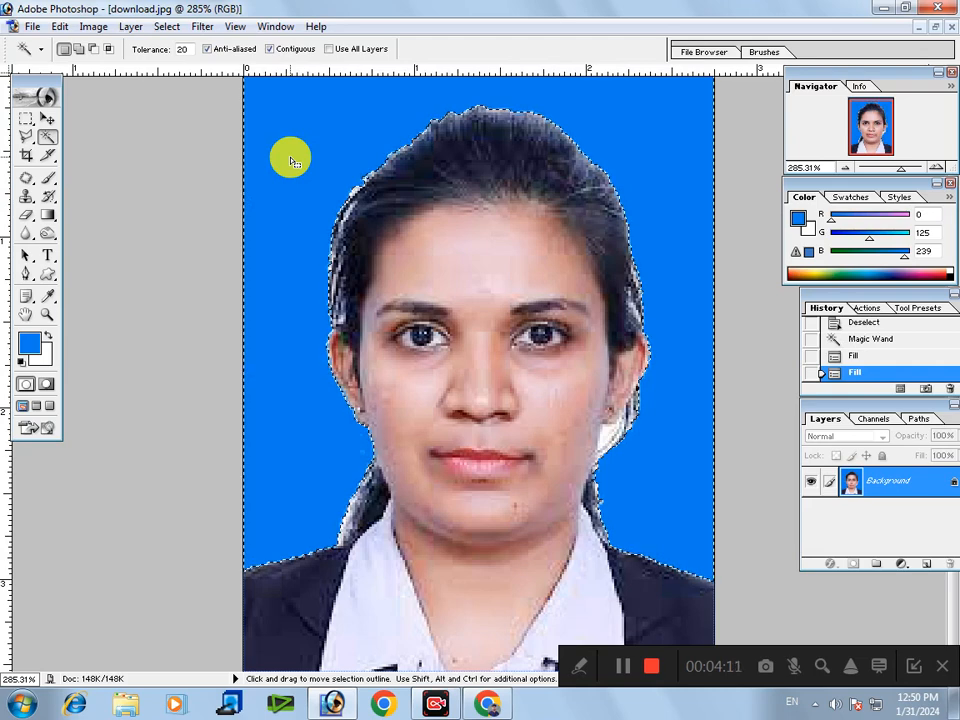
pyautogui.press('ctrl')
pyautogui.hotkey('ctrl', 'd')
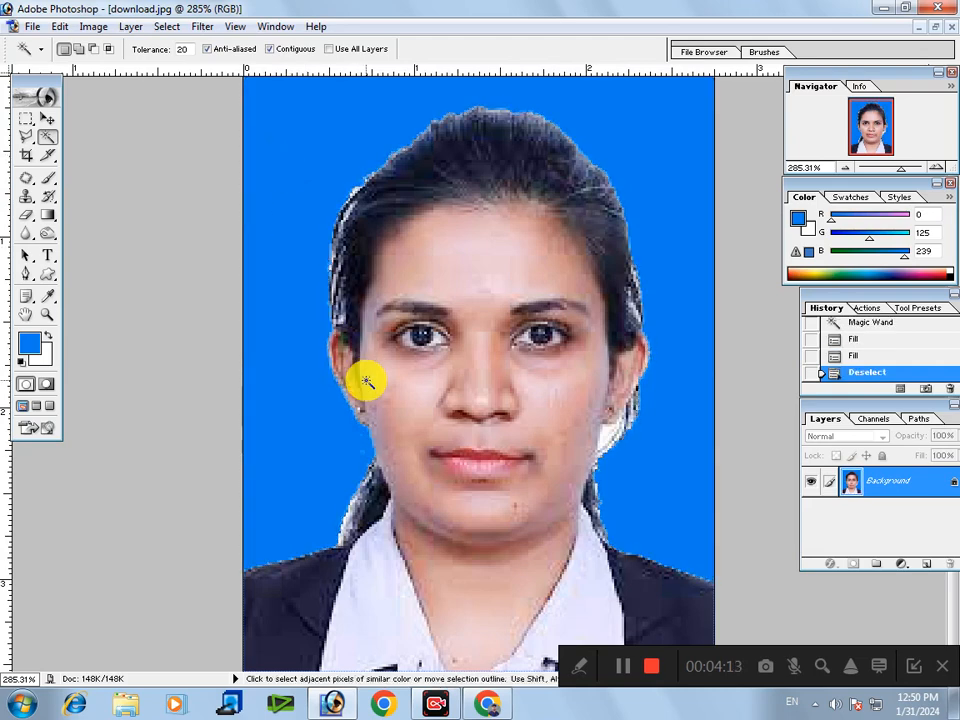
# Outline the backdrop and white fringe beside the hair at the portrait's lower left with the Polygonal Lasso, keeping the selection active.
pyautogui.keyDown('alt'); pyautogui.click(393, 387); pyautogui.keyUp('alt')
pyautogui.keyDown('alt'); pyautogui.click(393, 387); pyautogui.keyUp('alt')
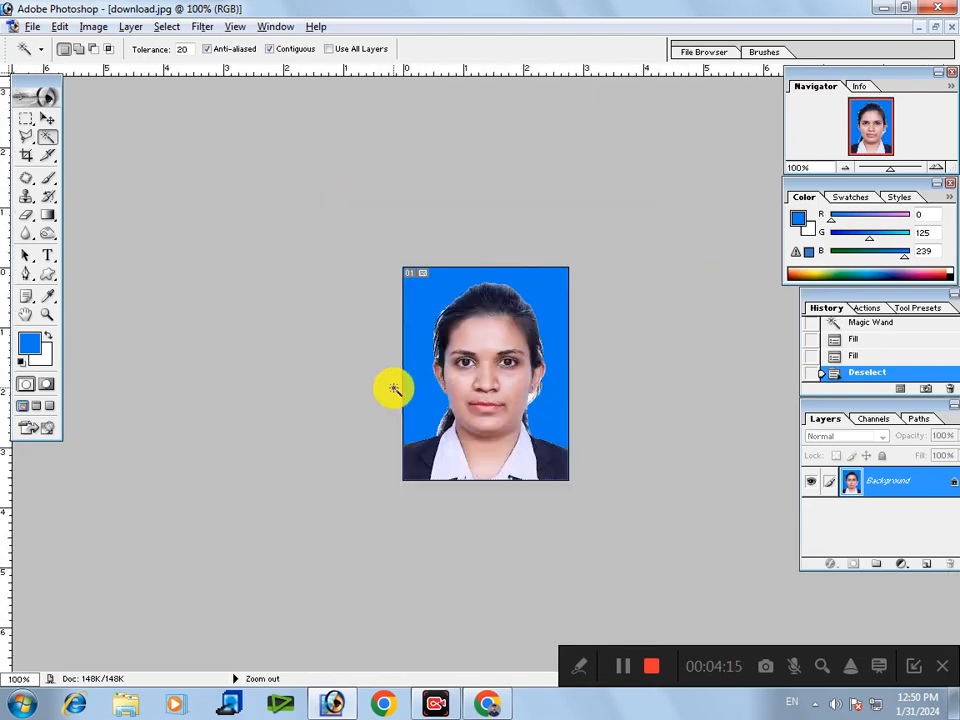
pyautogui.scroll(5, 394, 388)
pyautogui.scroll(2, 394, 389)
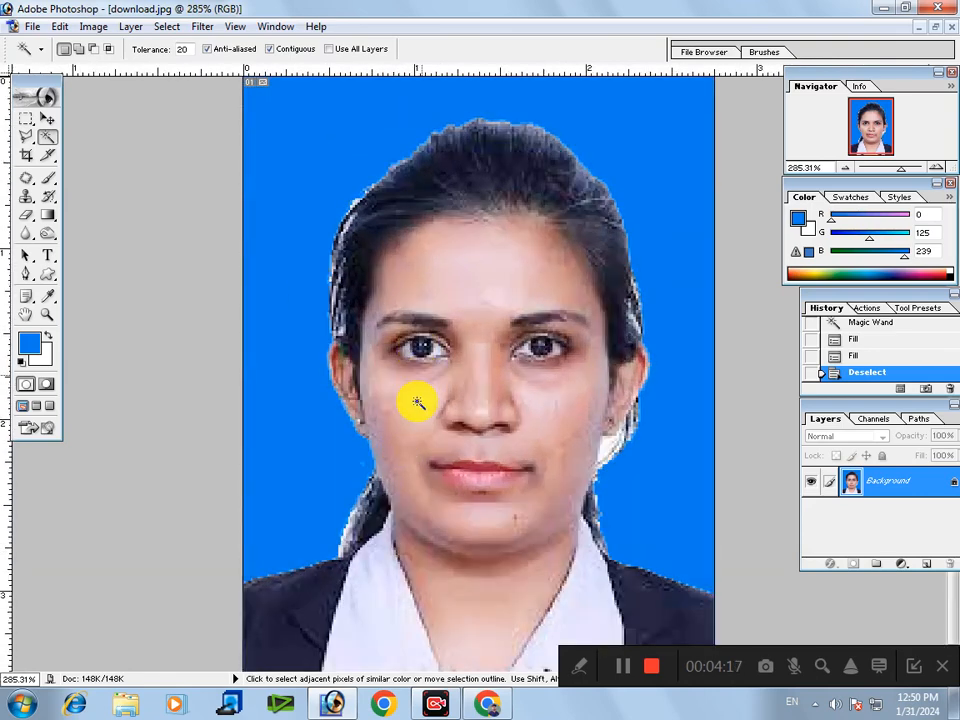
pyautogui.click(47, 119)
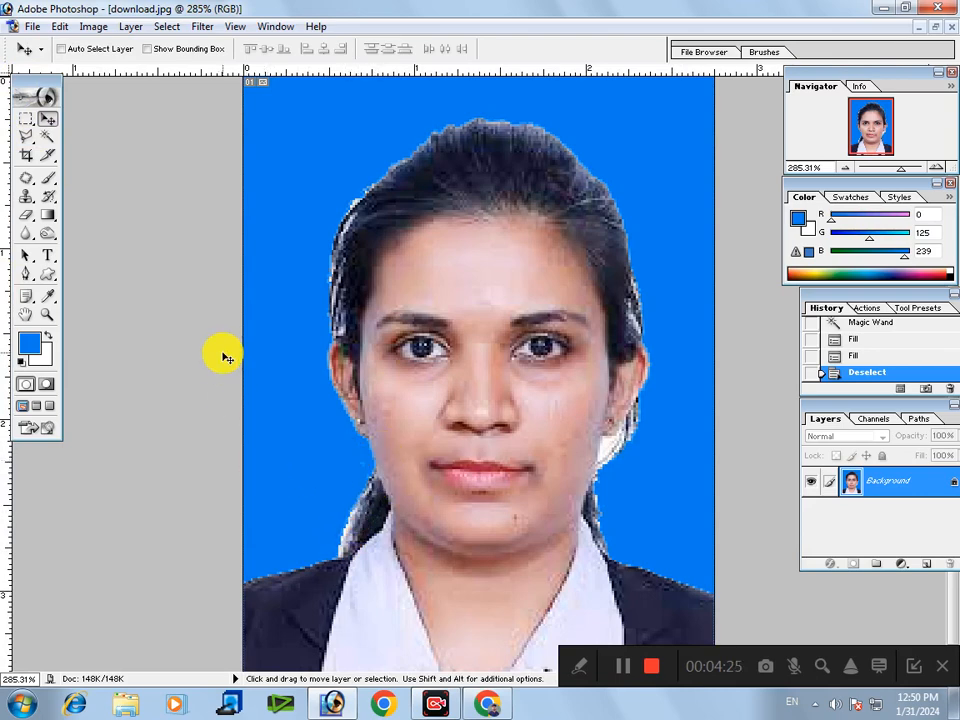
pyautogui.click(27, 136)
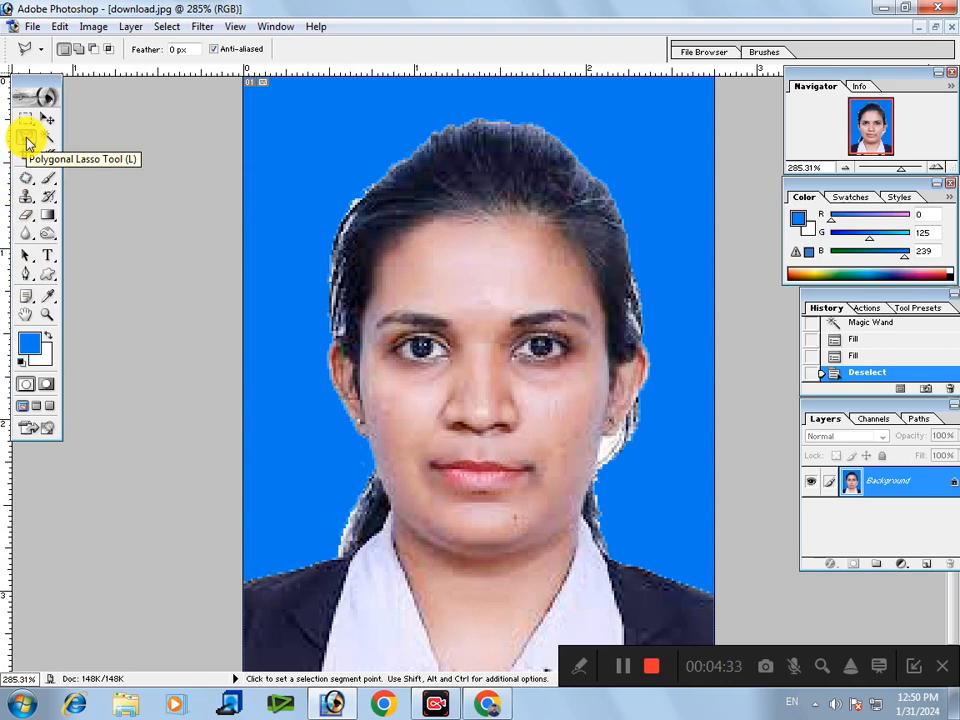
pyautogui.click(152, 572)
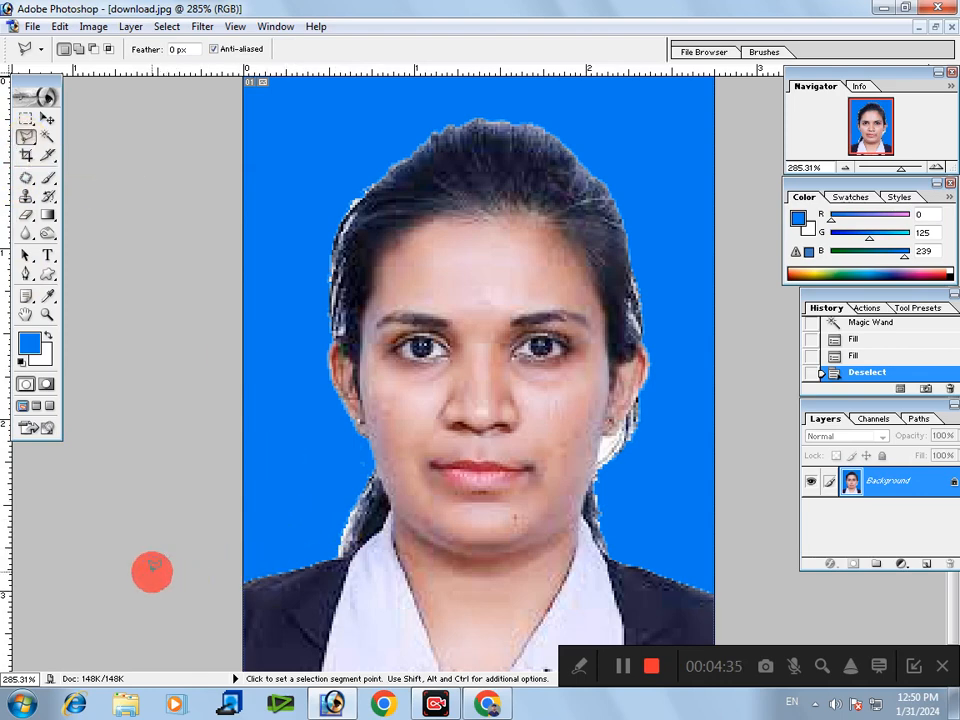
pyautogui.click(340, 555)
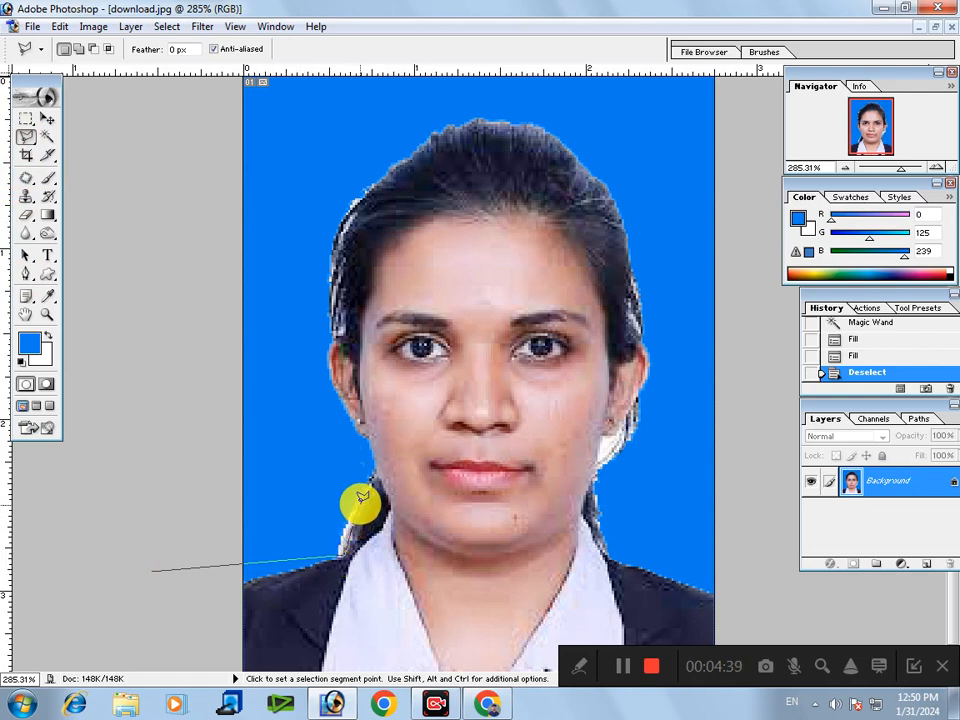
pyautogui.click(372, 476)
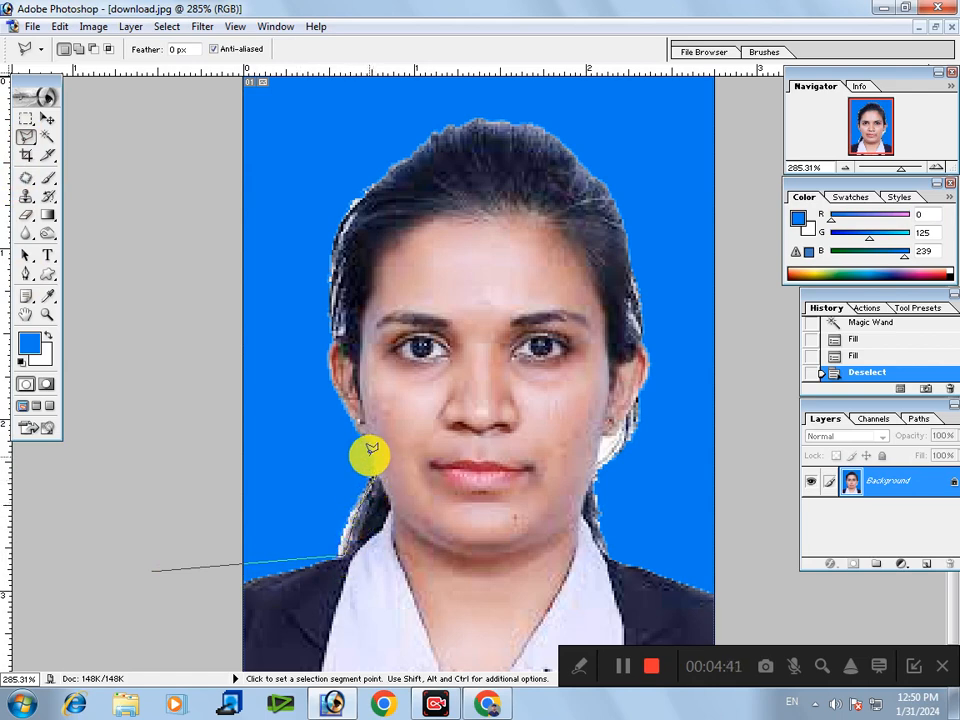
pyautogui.click(111, 440)
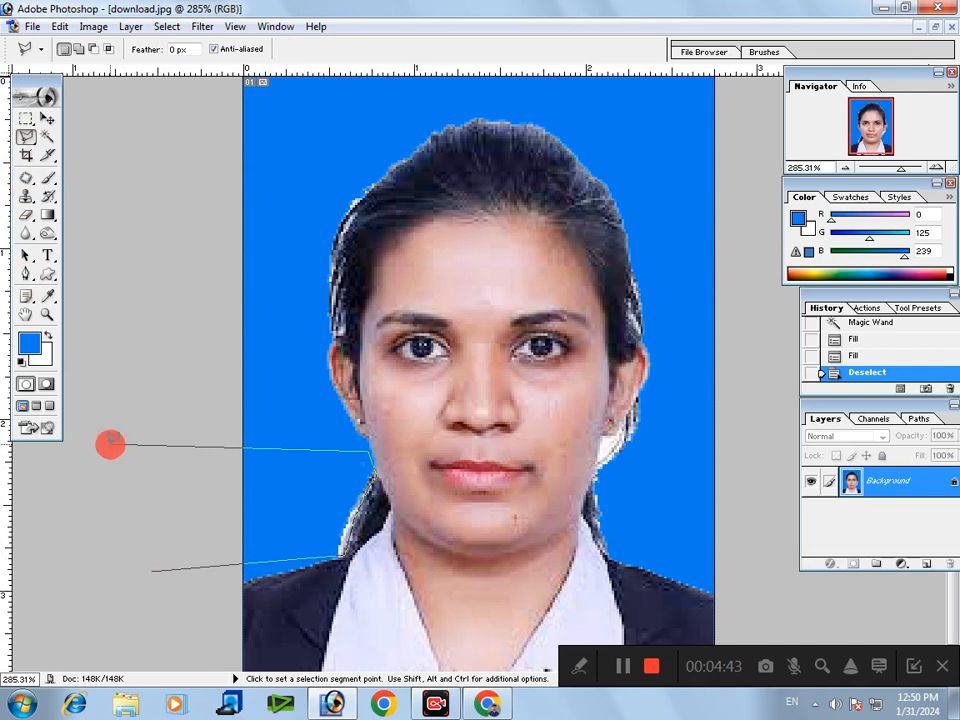
pyautogui.click(148, 573)
pyautogui.hotkey('ctrl', 'd')
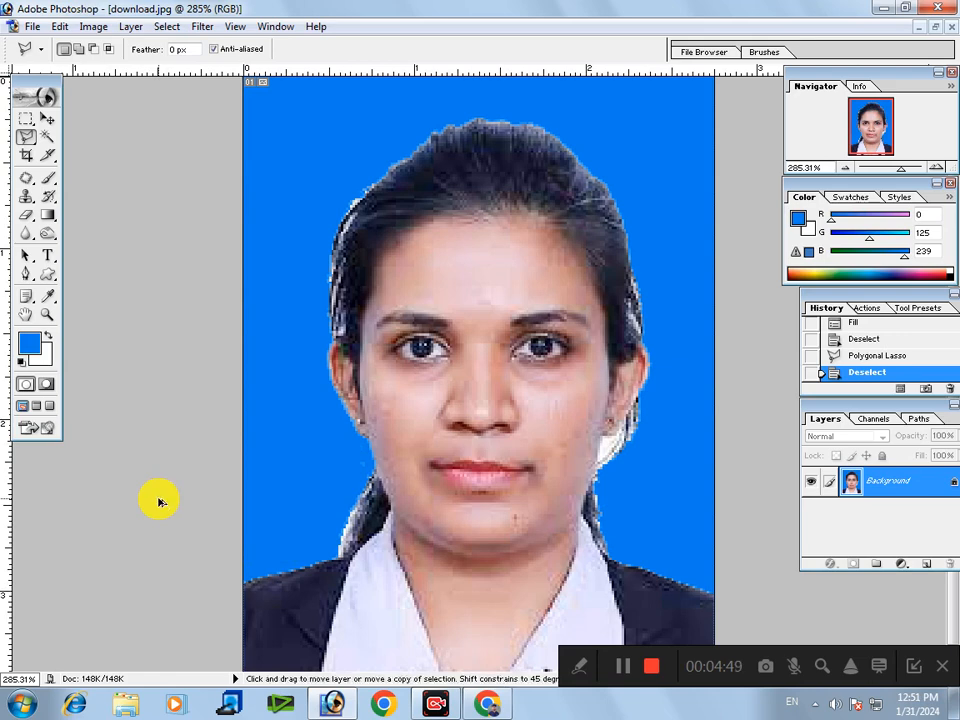
pyautogui.hotkey('ctrl', 'z')
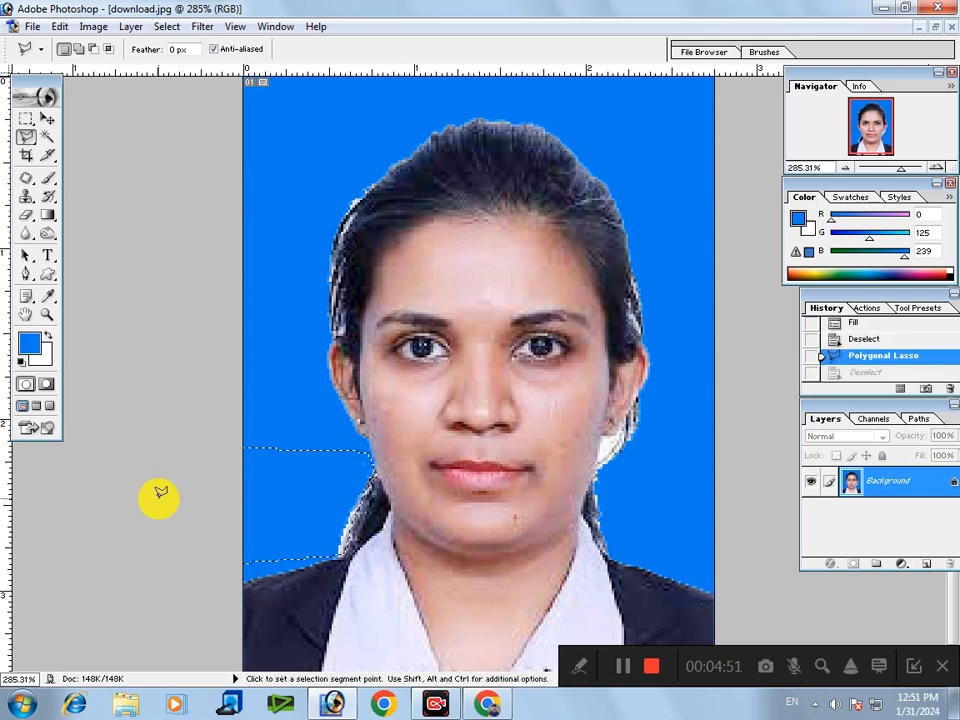
# Fill the lassoed fringe area beside the hair with the blue foreground colour and deselect it.
pyautogui.press('alt')
pyautogui.hotkey('alt', 'BackSpace')
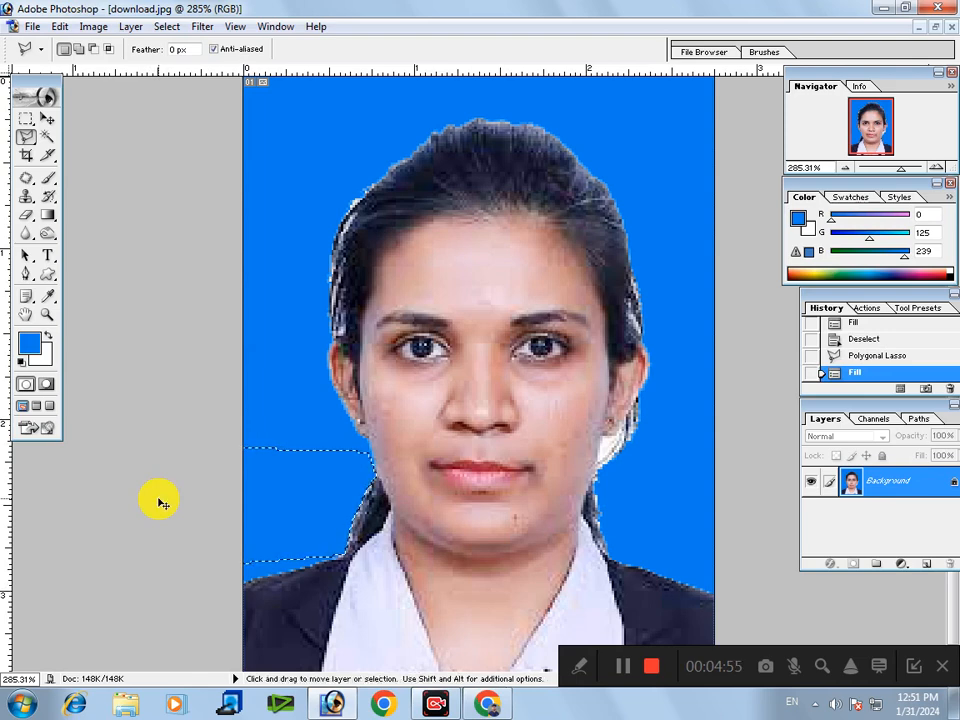
pyautogui.hotkey('ctrl', 'd')
# Outline the white patch below the ear on the portrait's right side with the Polygonal Lasso, fill it blue, and deselect it.
pyautogui.click(750, 549)
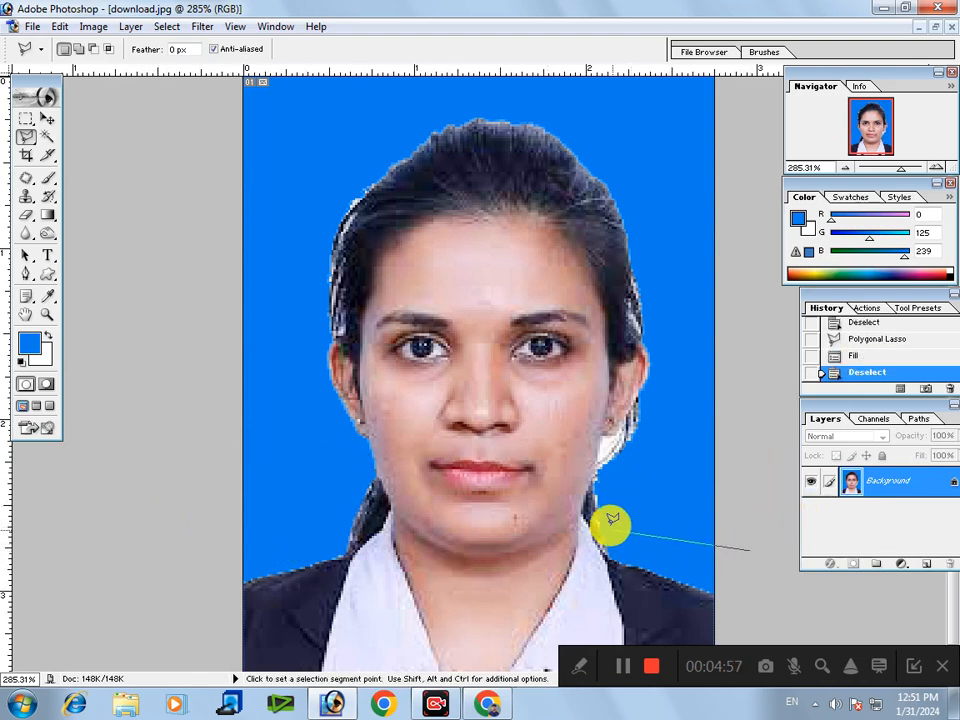
pyautogui.click(592, 530)
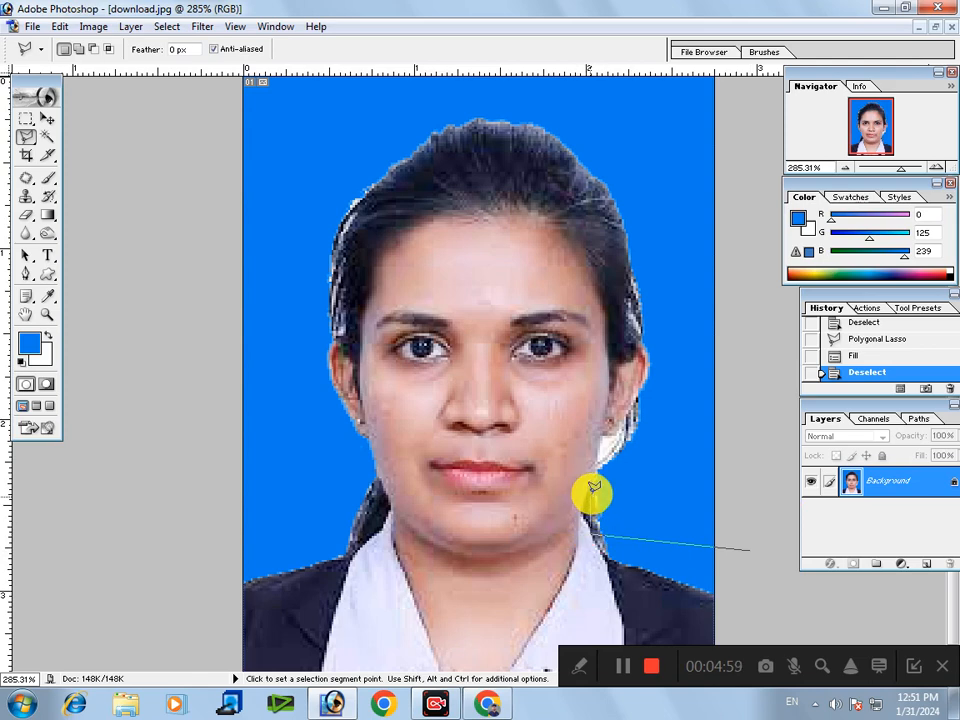
pyautogui.click(592, 489)
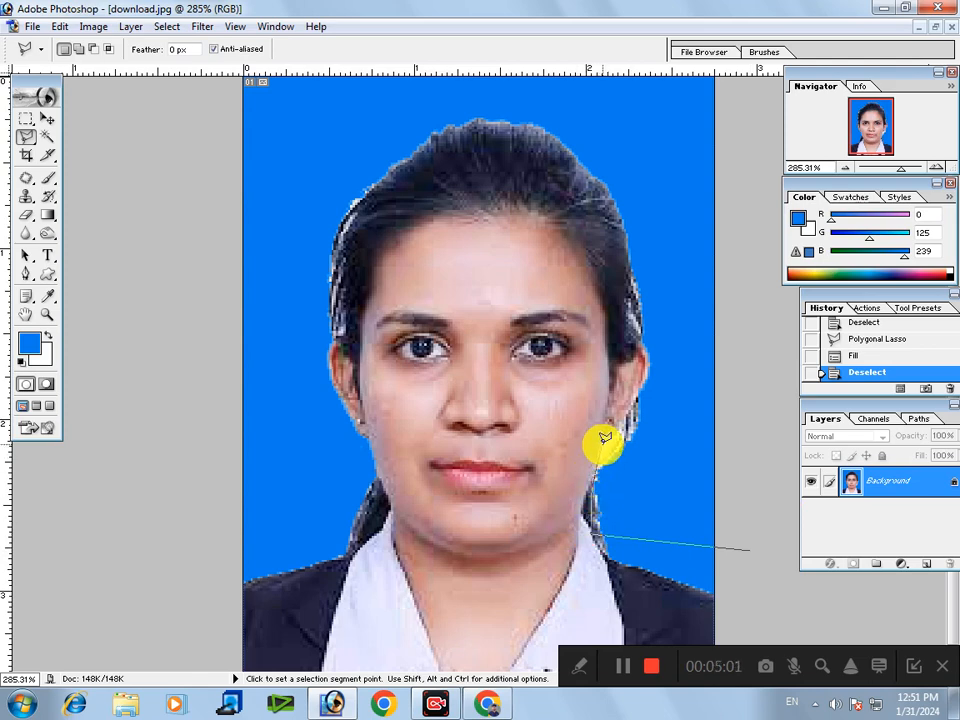
pyautogui.click(604, 436)
pyautogui.click(626, 416)
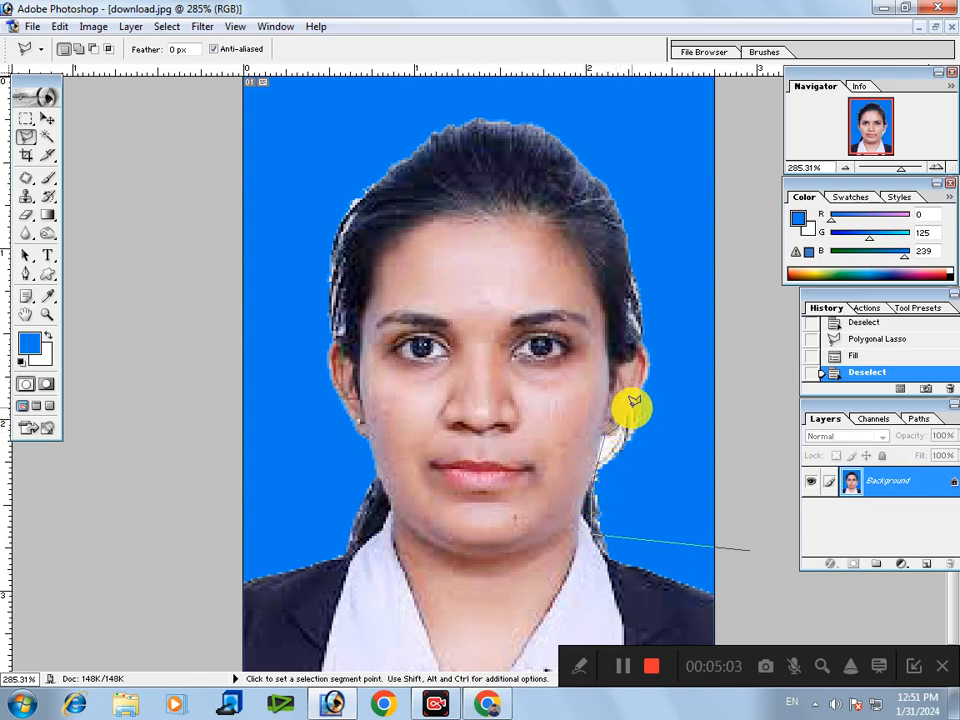
pyautogui.click(637, 390)
pyautogui.click(669, 363)
pyautogui.click(760, 421)
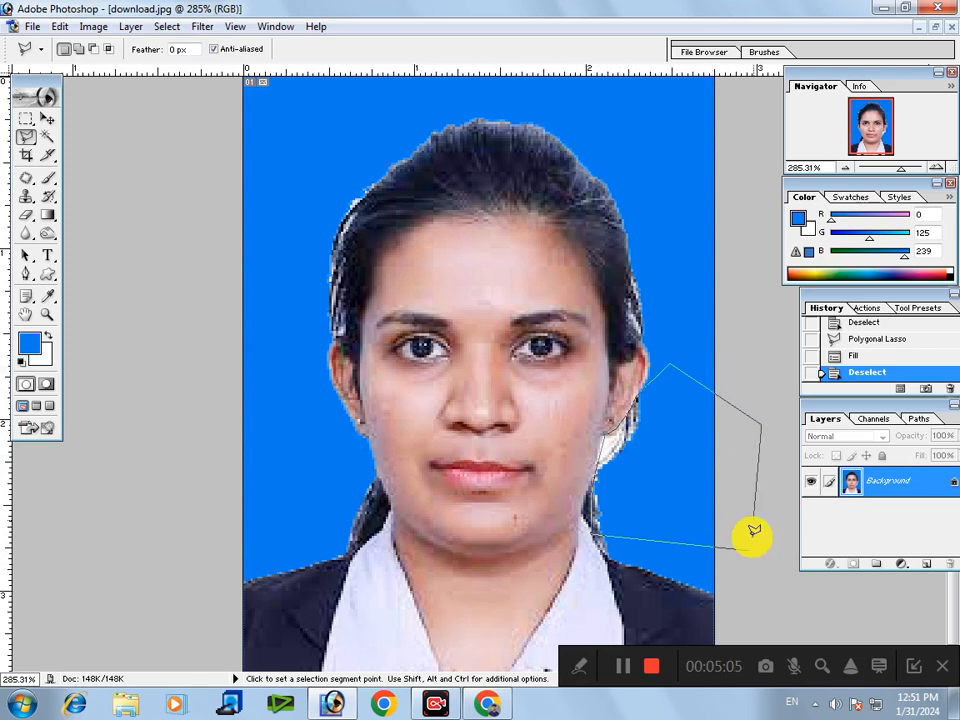
pyautogui.click(752, 543)
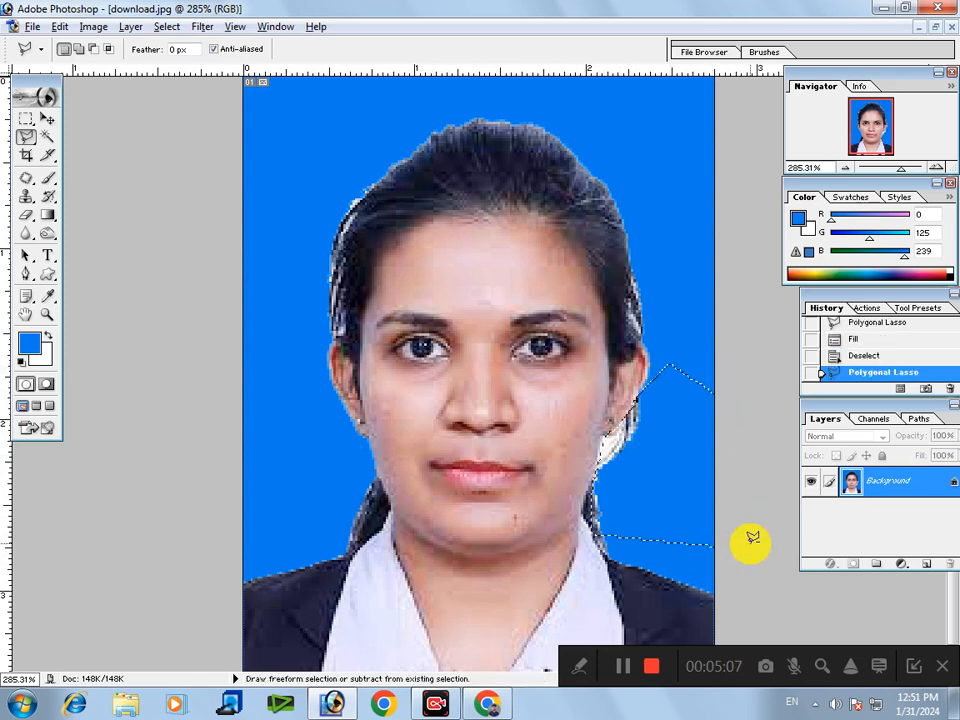
pyautogui.hotkey('alt', 'BackSpace')
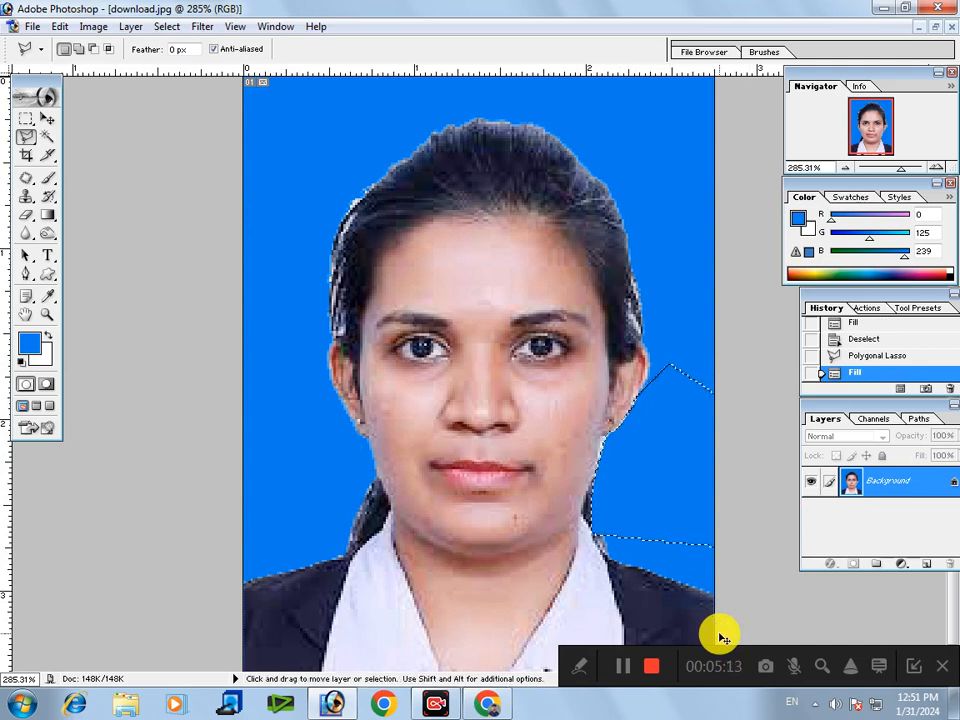
pyautogui.hotkey('ctrl', 'd')
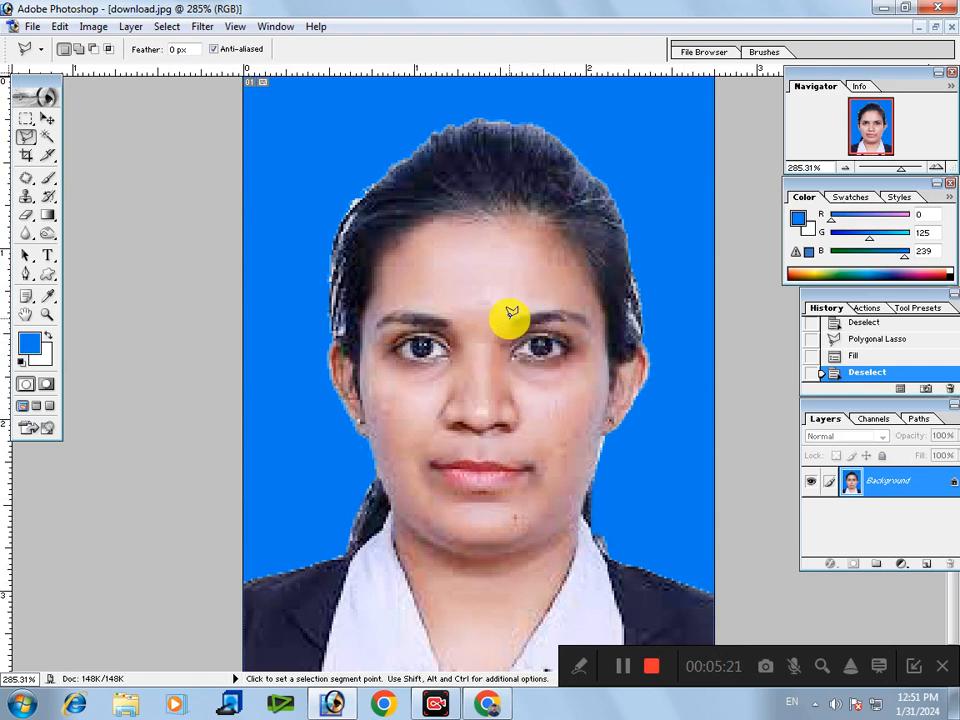
# Try to apply the Kodak DIGITAL GEM Airbrush Professional v1.0.0 filter to the portrait.
pyautogui.click(202, 27)
pyautogui.moveTo(246, 411)
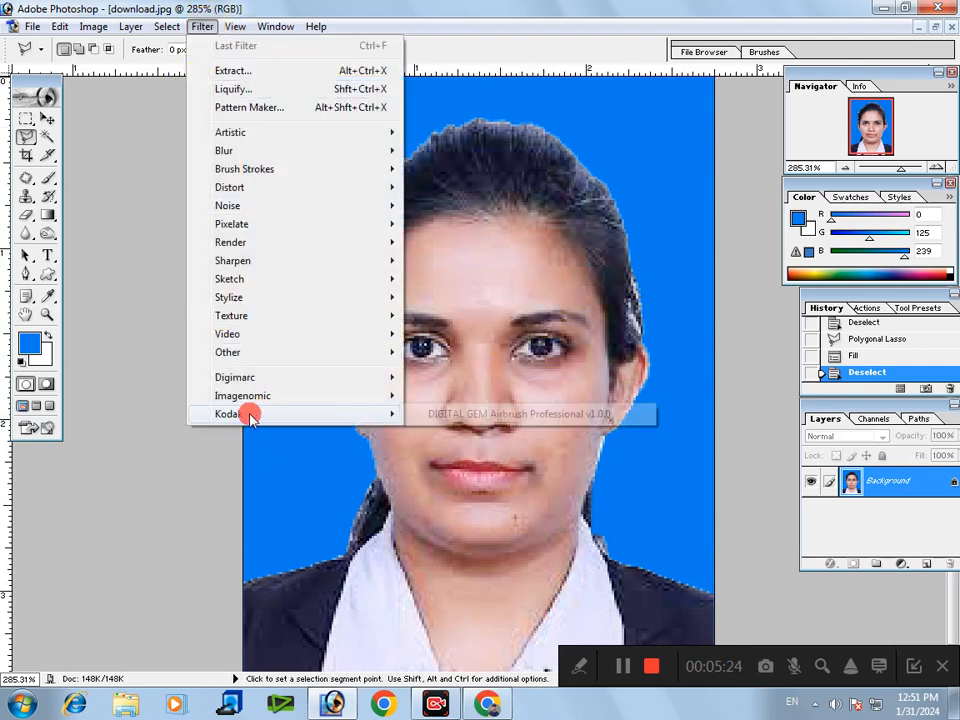
pyautogui.click(493, 413)
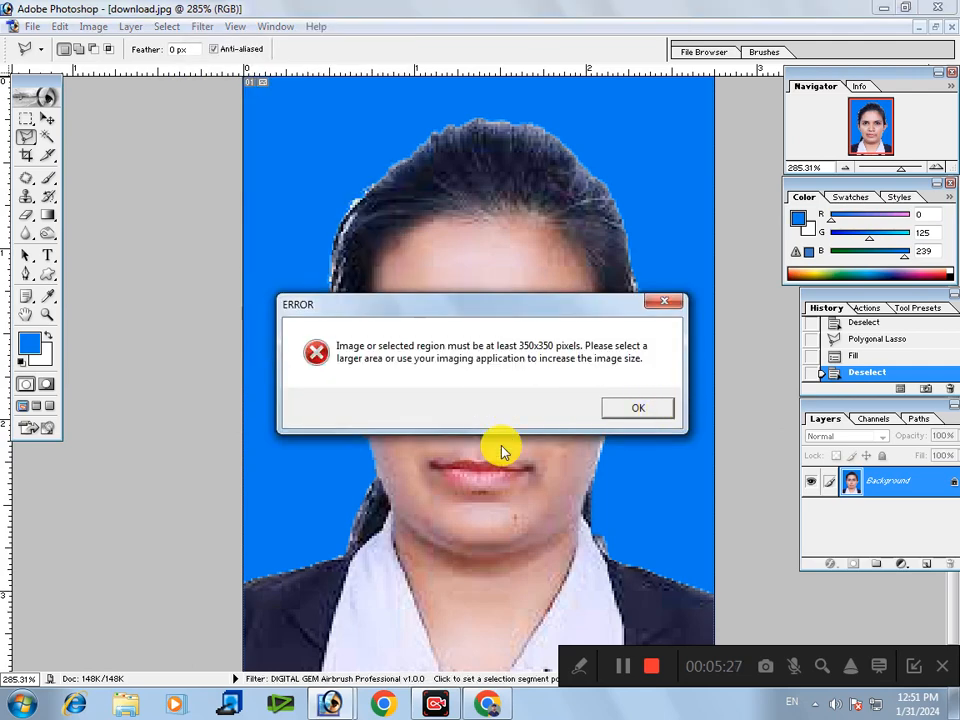
pyautogui.click(645, 407)
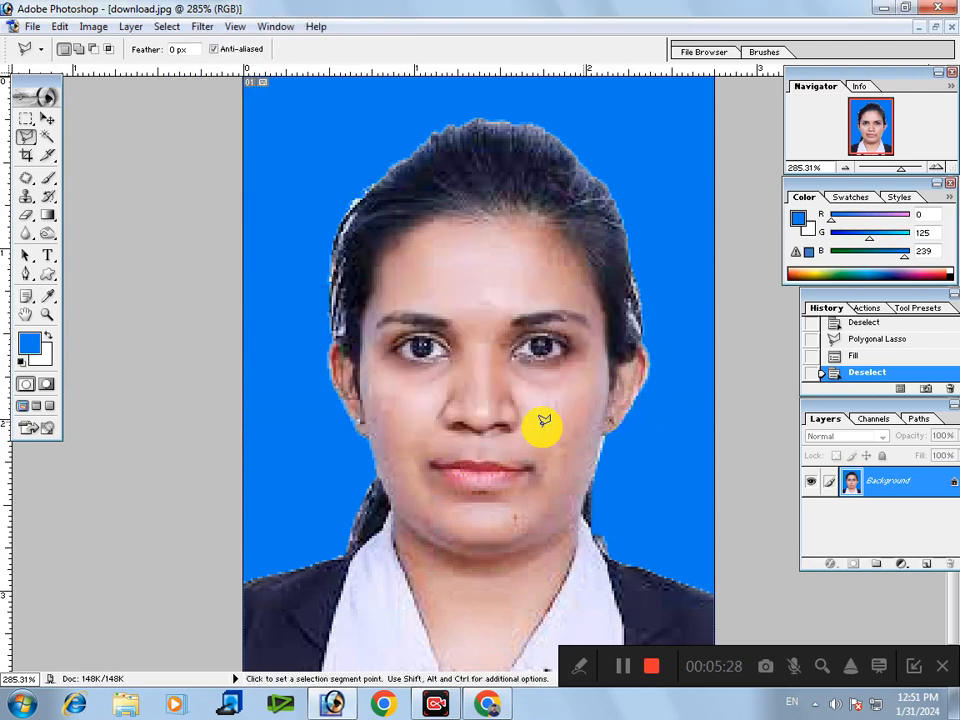
# Crop the full portrait to 1.5 in wide by 2 in high at 300 pixels/inch.
pyautogui.keyDown('alt'); pyautogui.click(391, 428); pyautogui.keyUp('alt')
pyautogui.keyDown('alt'); pyautogui.click(389, 425); pyautogui.keyUp('alt')
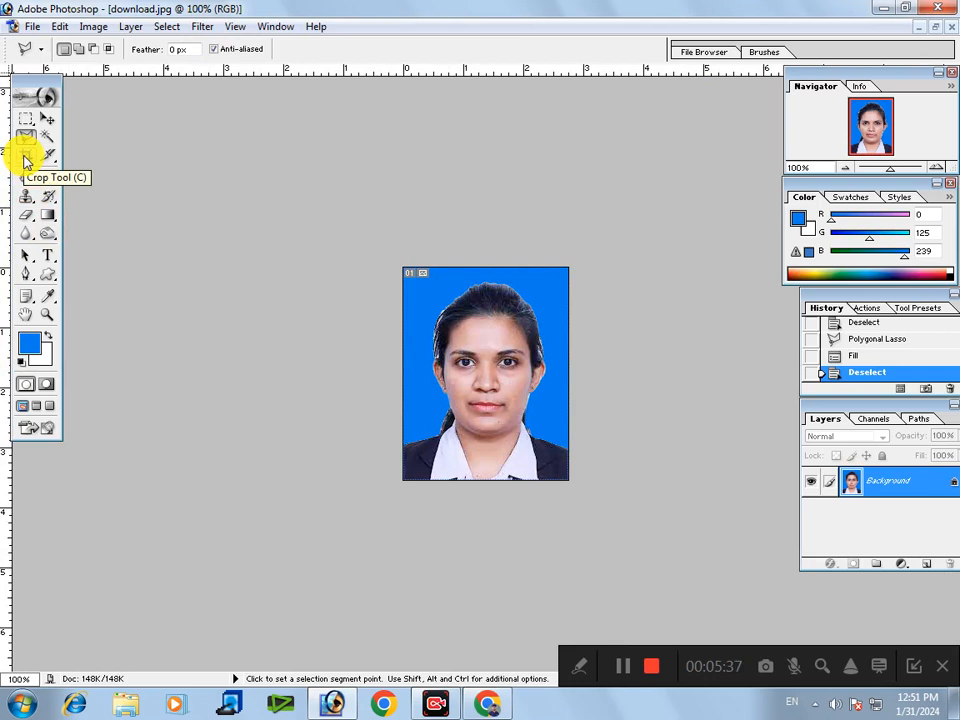
pyautogui.click(26, 157)
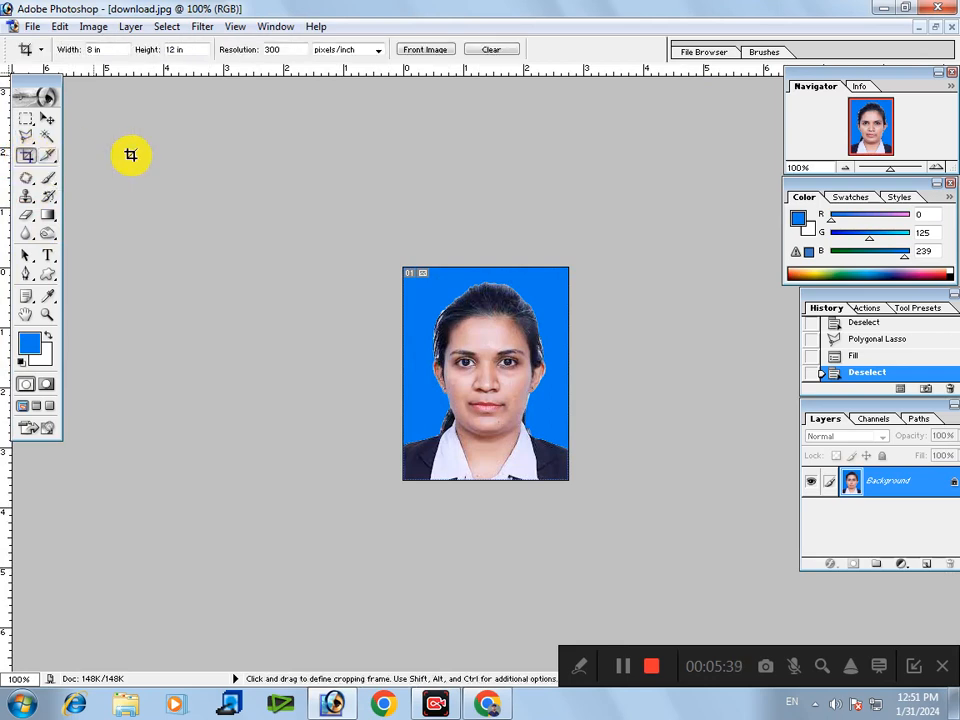
pyautogui.click(110, 49)
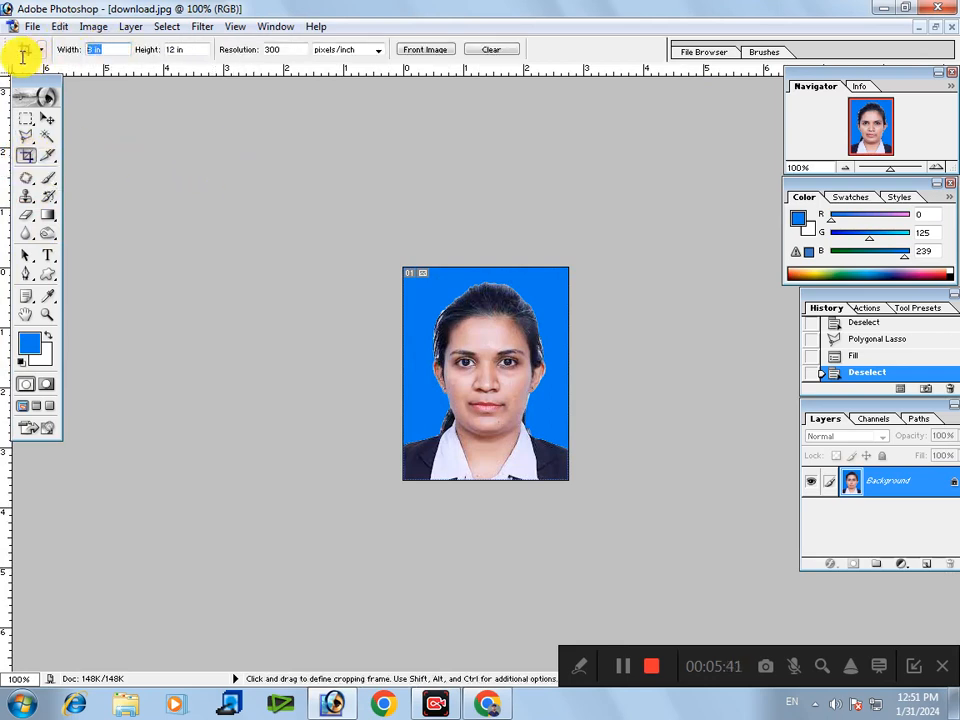
pyautogui.write('1')
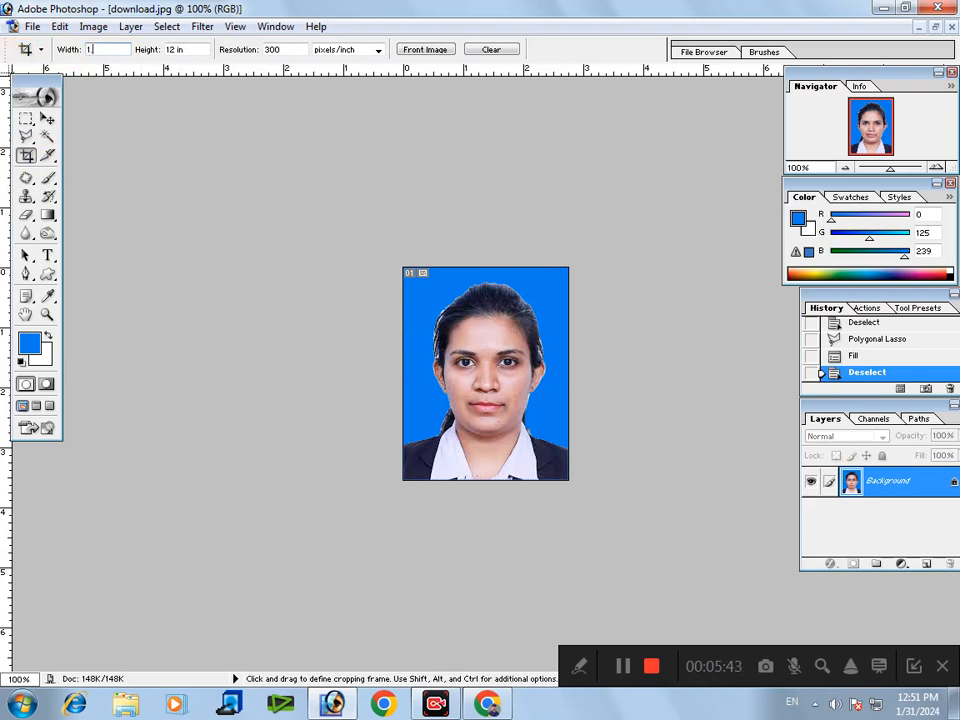
pyautogui.write('.5')
pyautogui.click(155, 49)
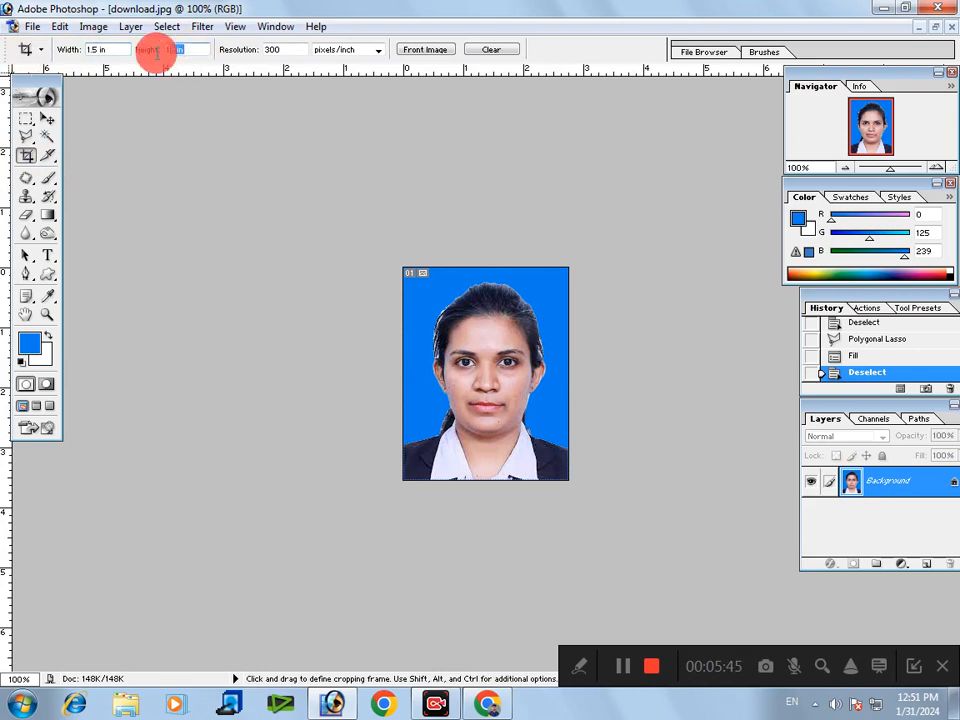
pyautogui.write('2')
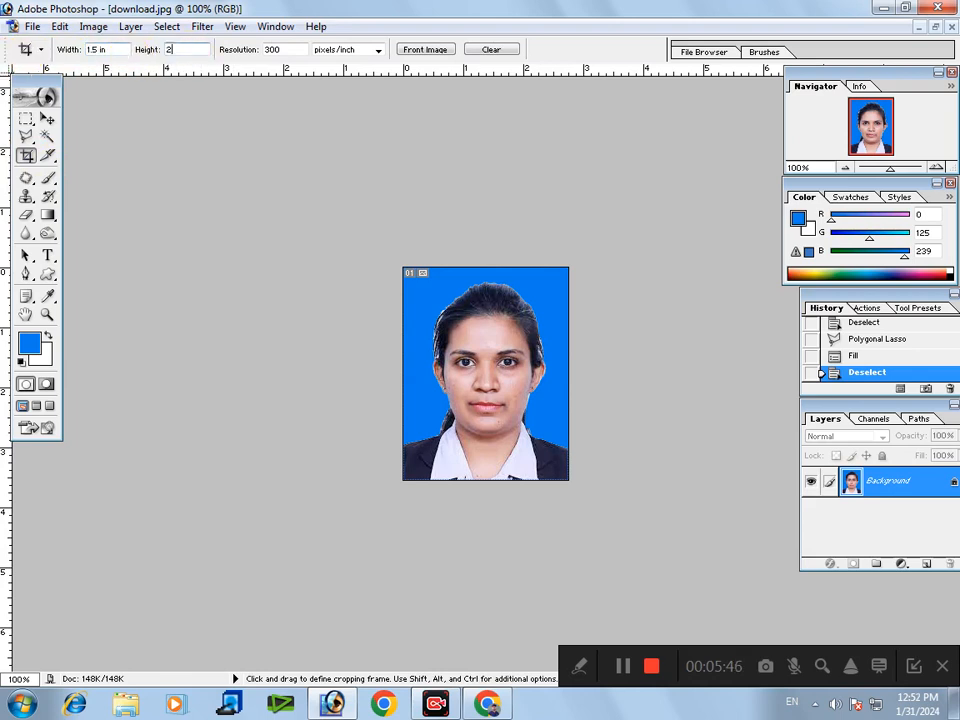
pyautogui.click(295, 47)
pyautogui.write('300')
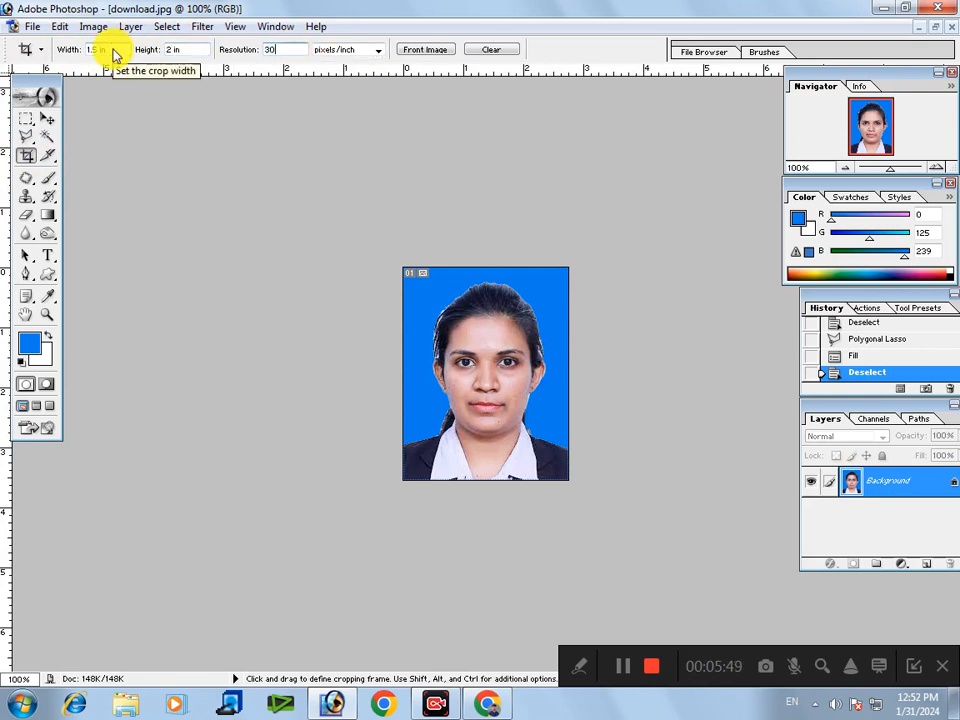
pyautogui.click(358, 58)
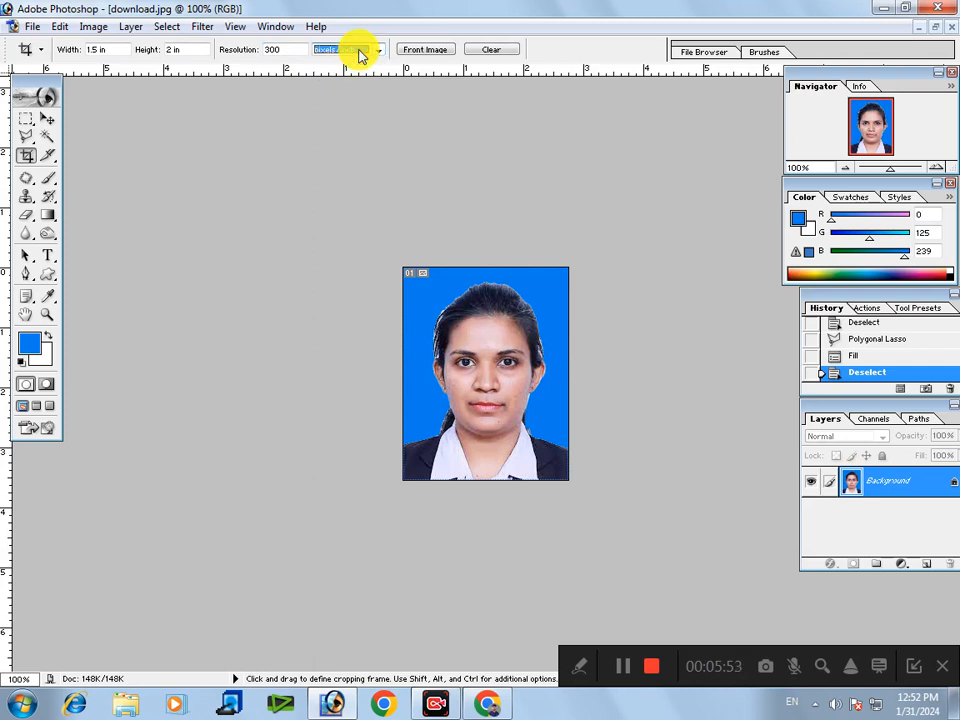
pyautogui.click(359, 55)
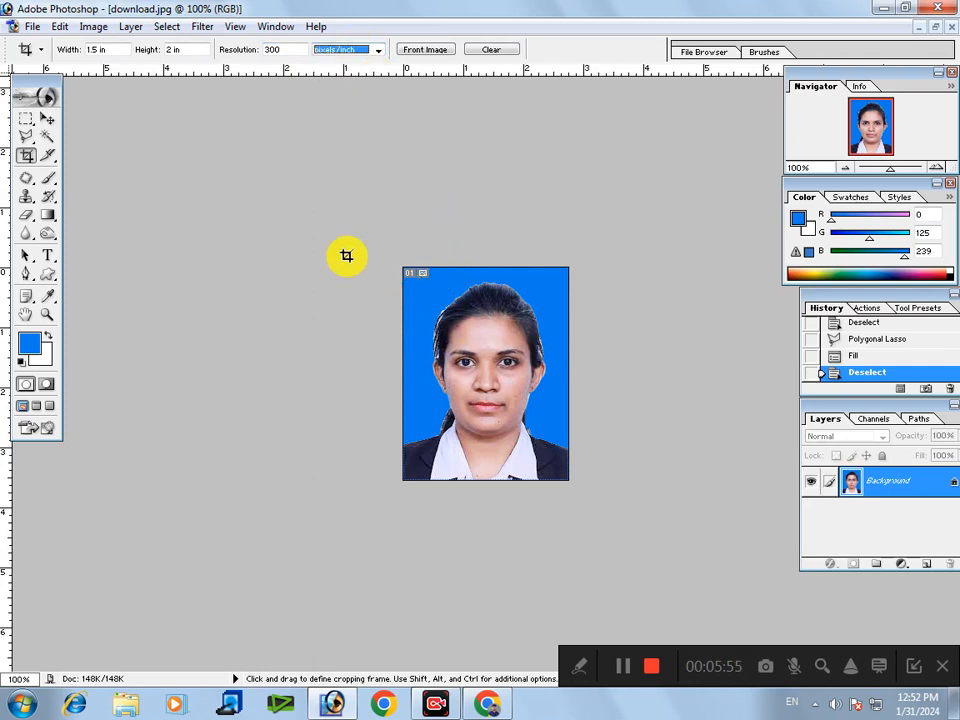
pyautogui.moveTo(403, 268); pyautogui.dragTo(578, 510)
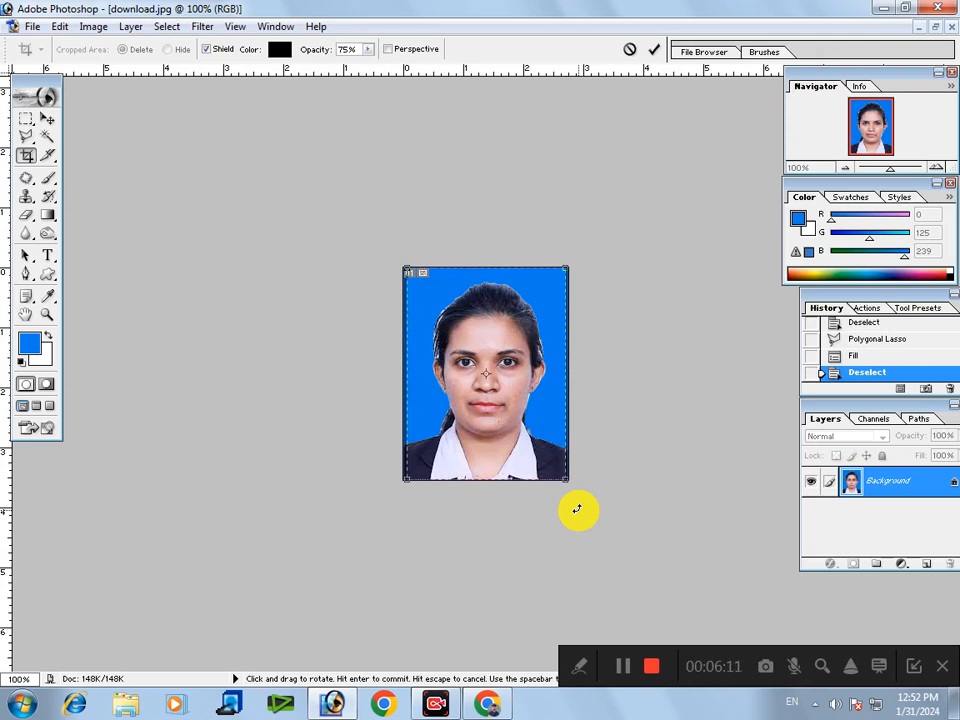
pyautogui.press('Return')
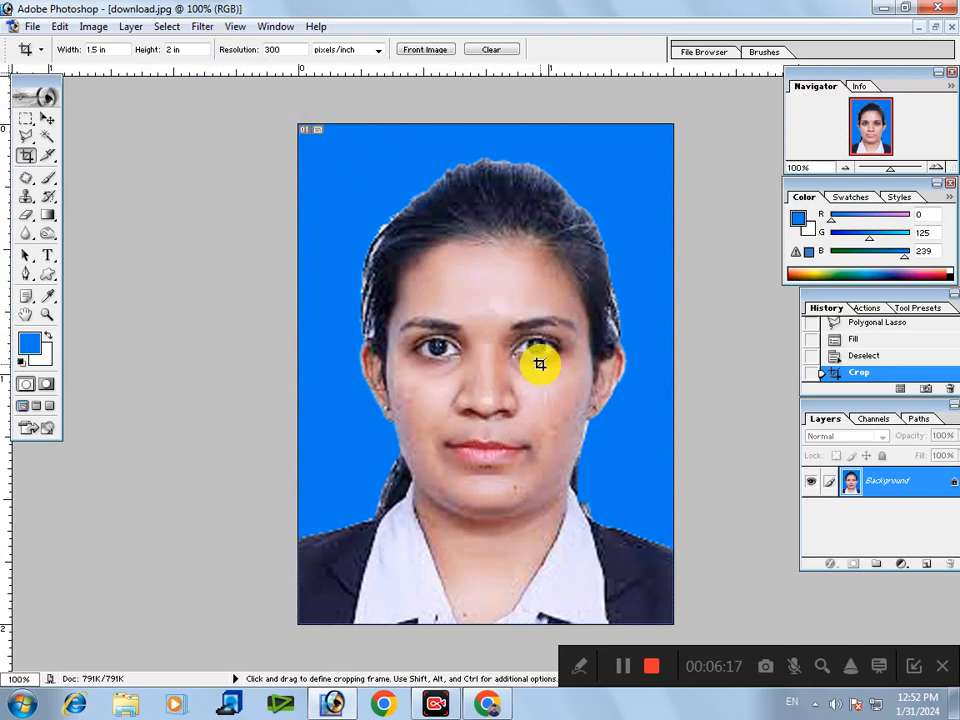
# Apply a midtone Color Balance to the portrait with colour levels +34, +5 and -23, preserving luminosity.
pyautogui.hotkey('ctrl', 'b')
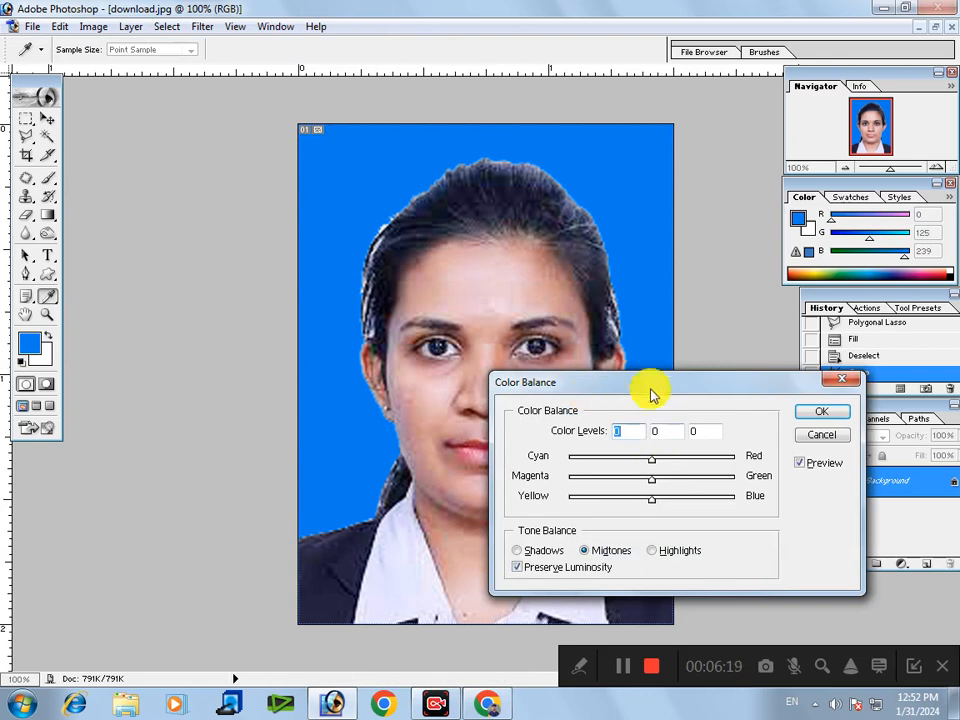
pyautogui.moveTo(636, 390); pyautogui.dragTo(202, 423)
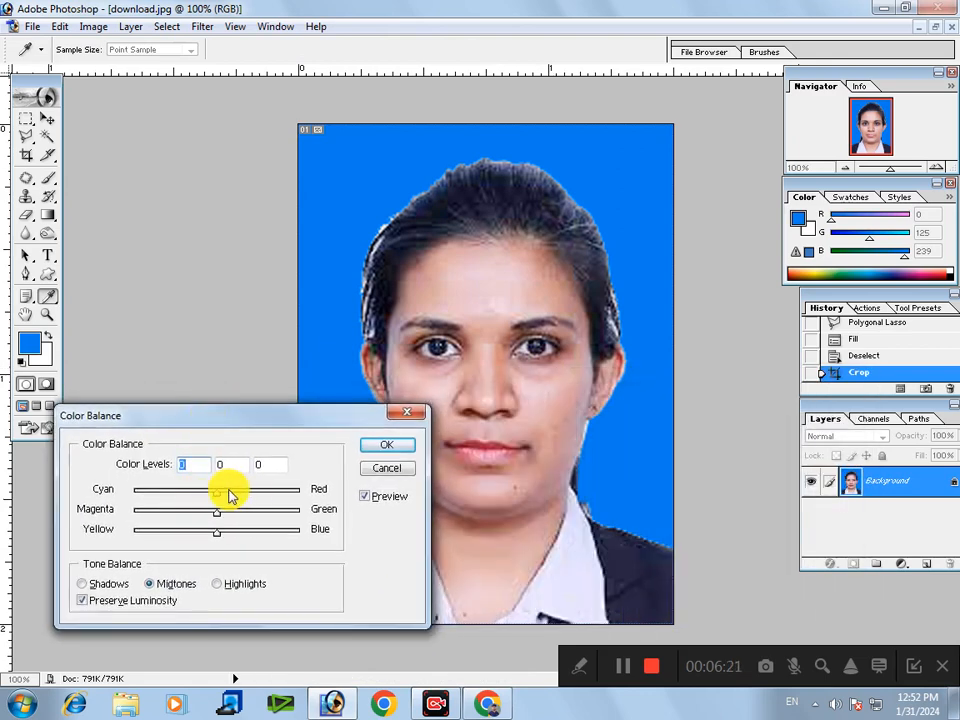
pyautogui.moveTo(227, 495); pyautogui.dragTo(100, 481)
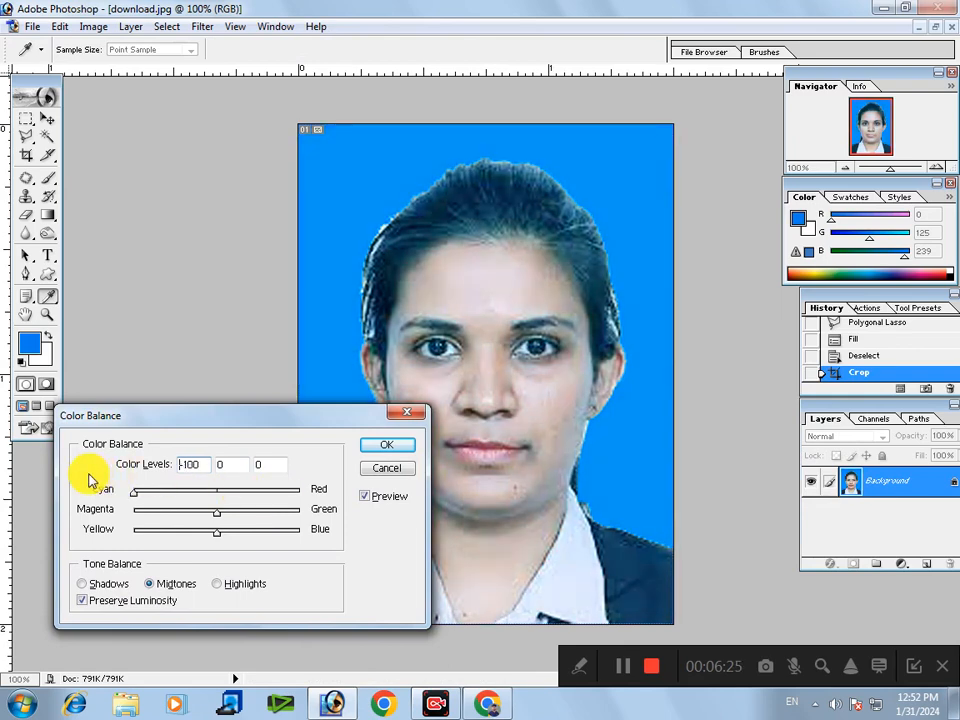
pyautogui.moveTo(218, 512); pyautogui.dragTo(358, 525)
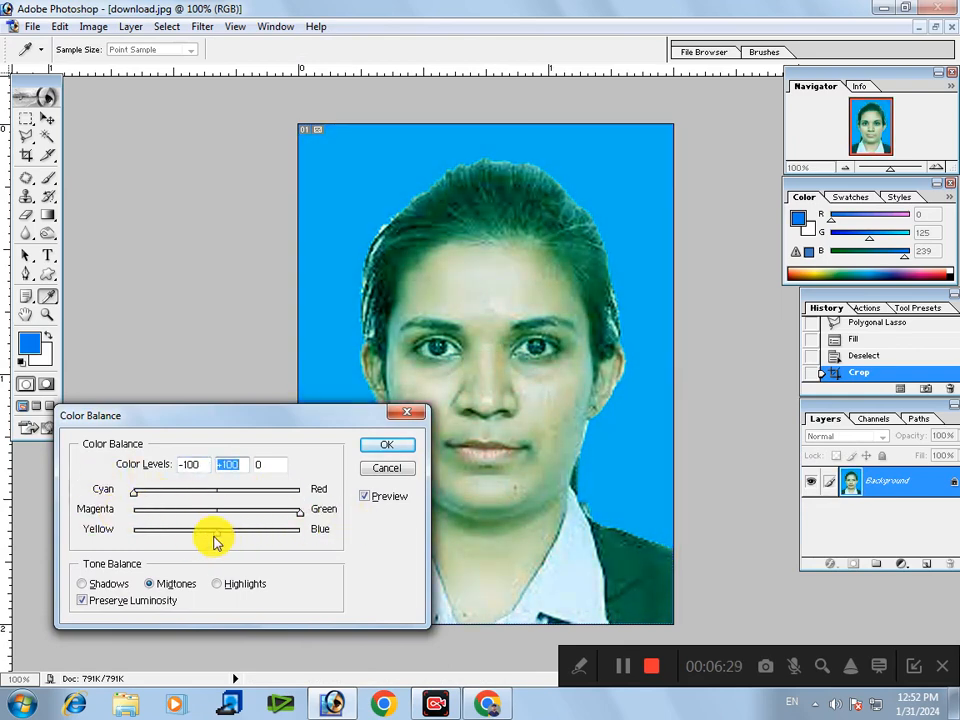
pyautogui.moveTo(213, 540); pyautogui.dragTo(148, 540)
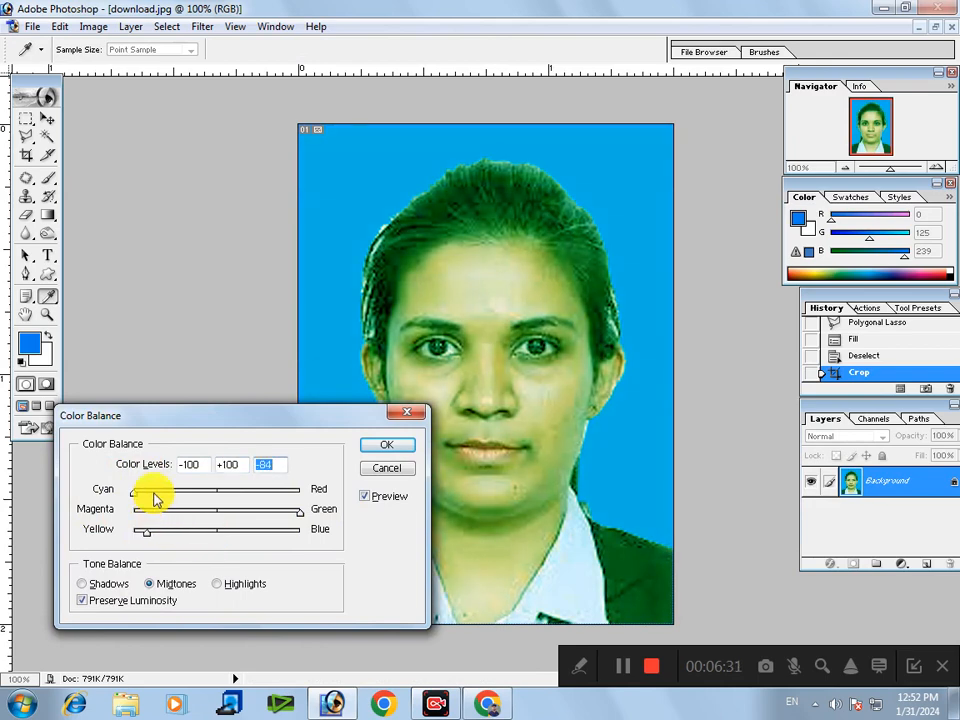
pyautogui.moveTo(150, 492); pyautogui.dragTo(211, 494)
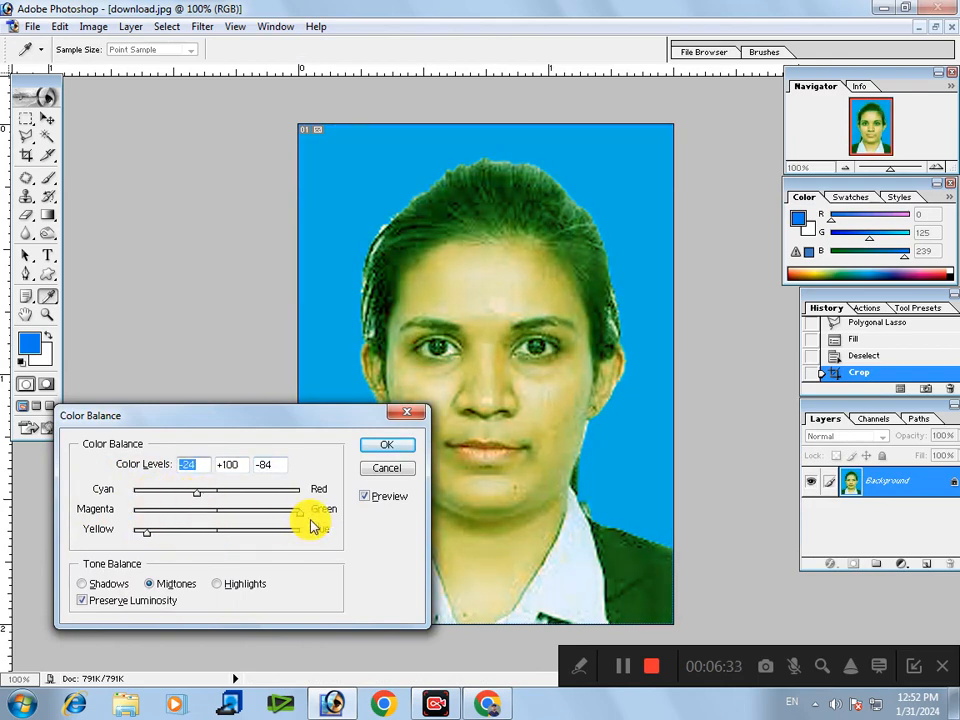
pyautogui.moveTo(299, 510); pyautogui.dragTo(221, 525)
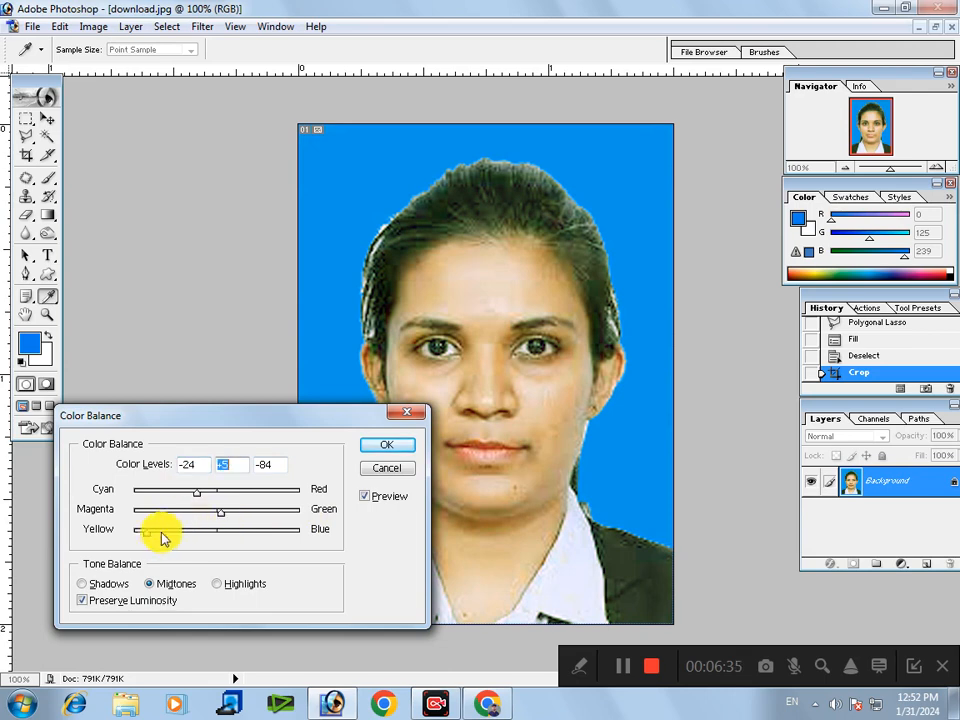
pyautogui.moveTo(160, 538); pyautogui.dragTo(199, 538)
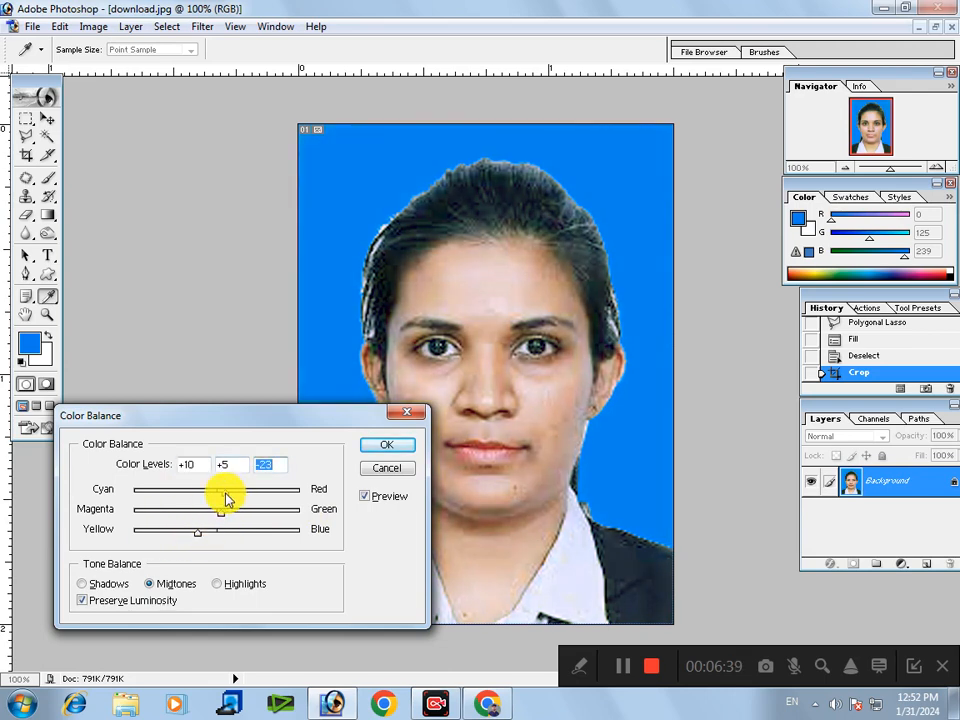
pyautogui.moveTo(226, 496); pyautogui.dragTo(246, 496)
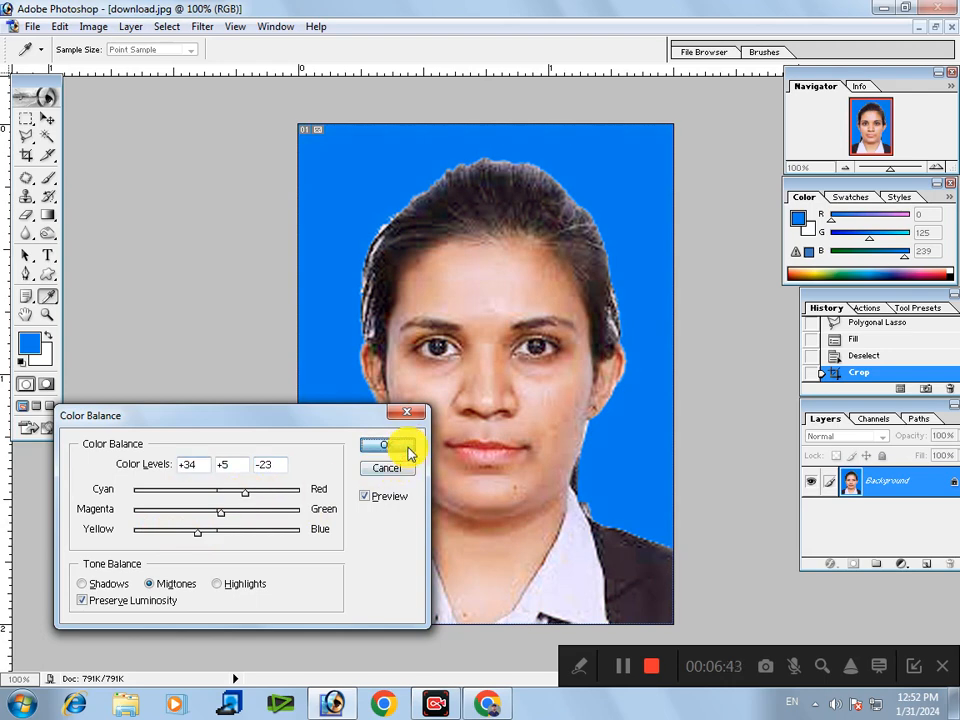
pyautogui.click(386, 446)
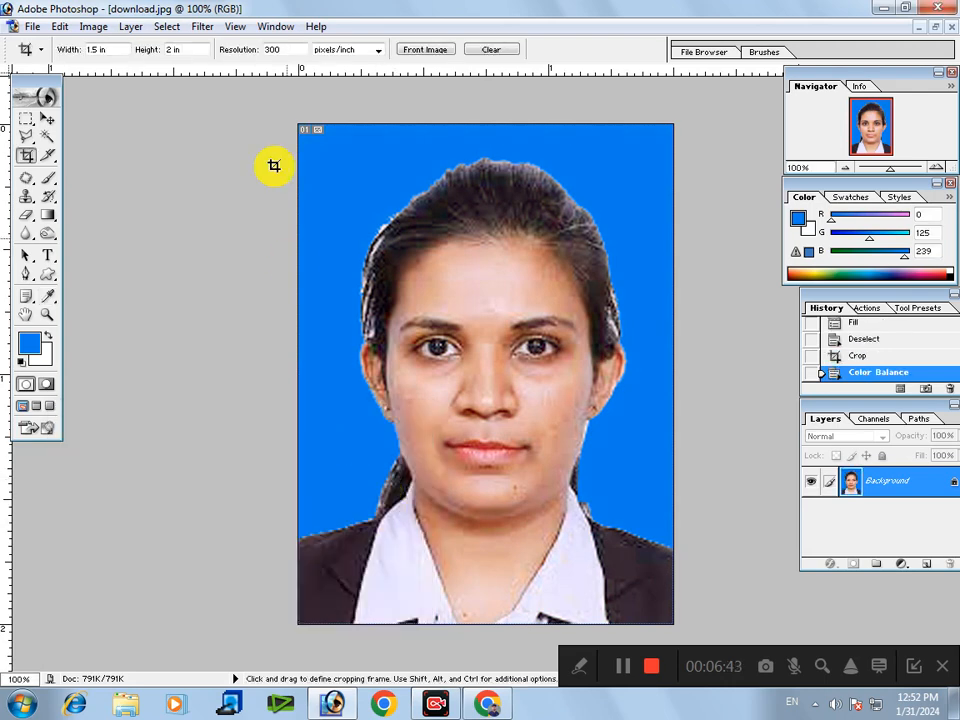
# Smooth the skin with the Kodak DIGITAL GEM Airbrush Professional filter, setting Coarse detail to 0 and lowering Medium detail.
pyautogui.click(203, 30)
pyautogui.moveTo(288, 416)
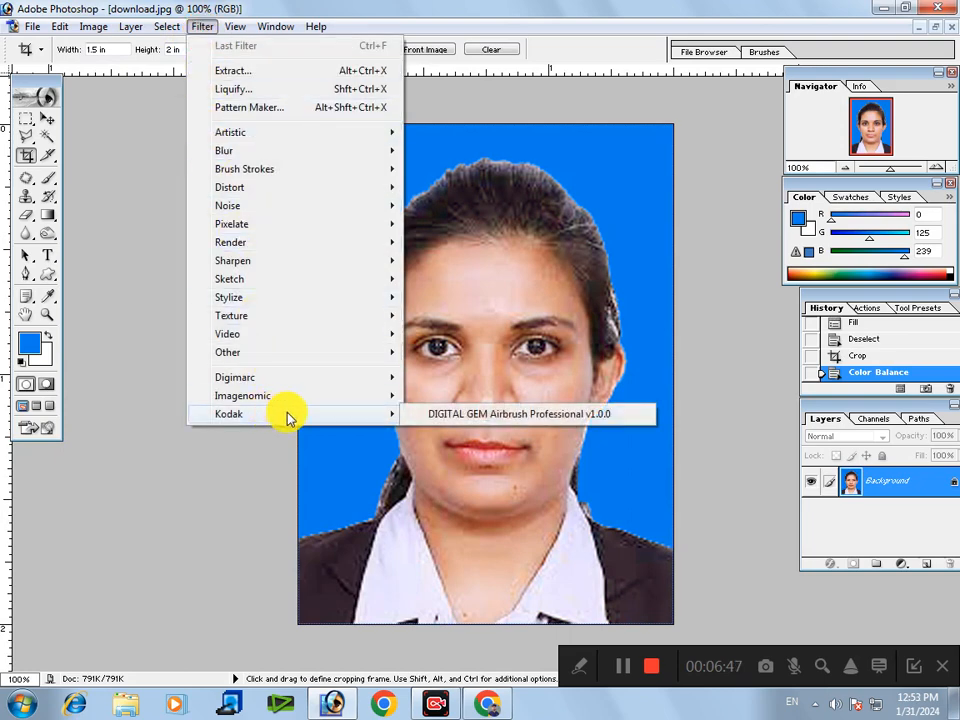
pyautogui.click(447, 418)
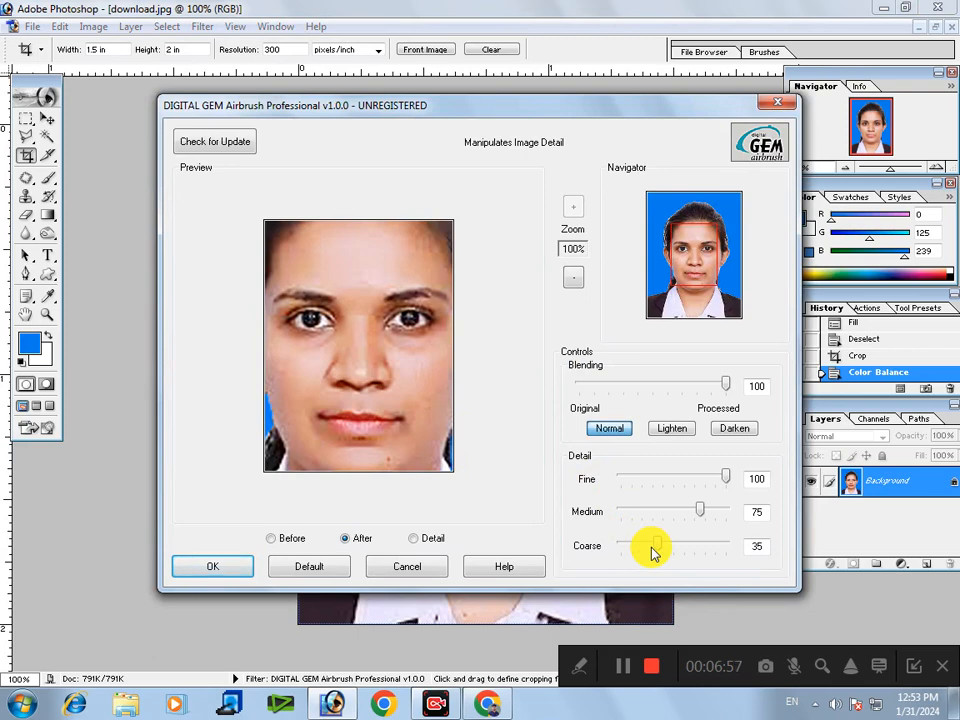
pyautogui.moveTo(653, 548); pyautogui.dragTo(604, 551)
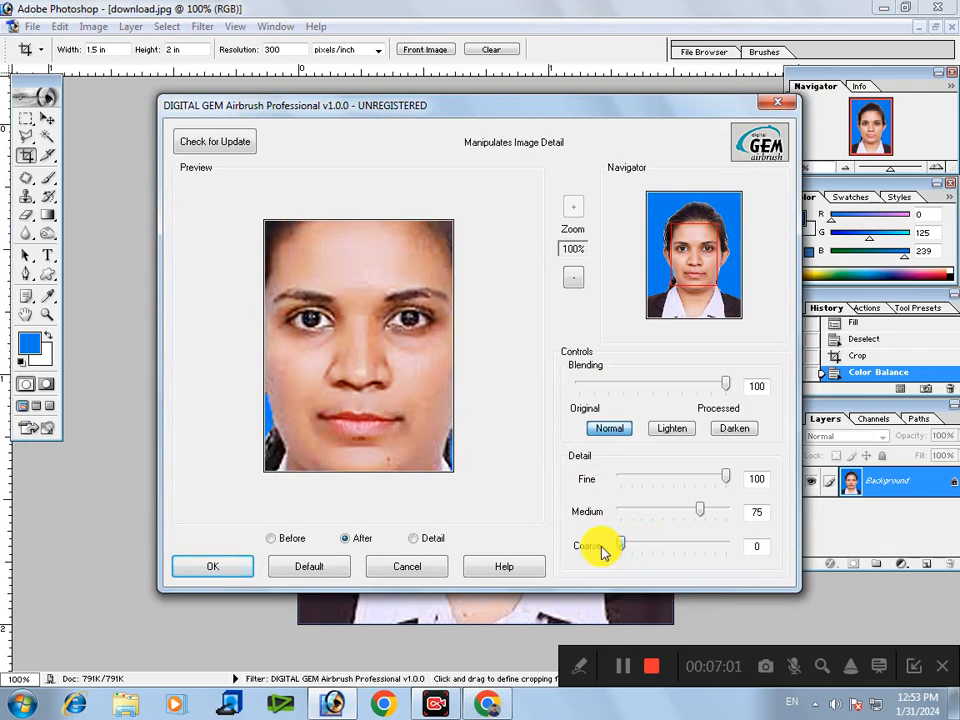
pyautogui.moveTo(700, 512); pyautogui.dragTo(668, 513)
pyautogui.click(210, 566)
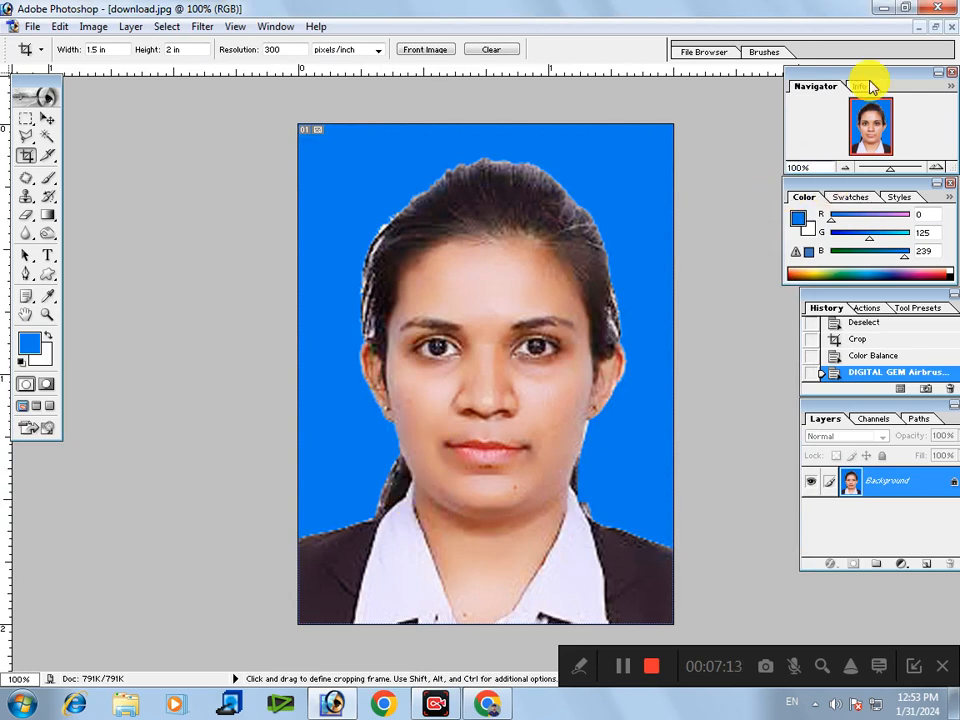
# Restore the portrait to a floating window and create a white RGB document from the 4 x 6 preset at 300 pixels/inch.
pyautogui.click(921, 26)
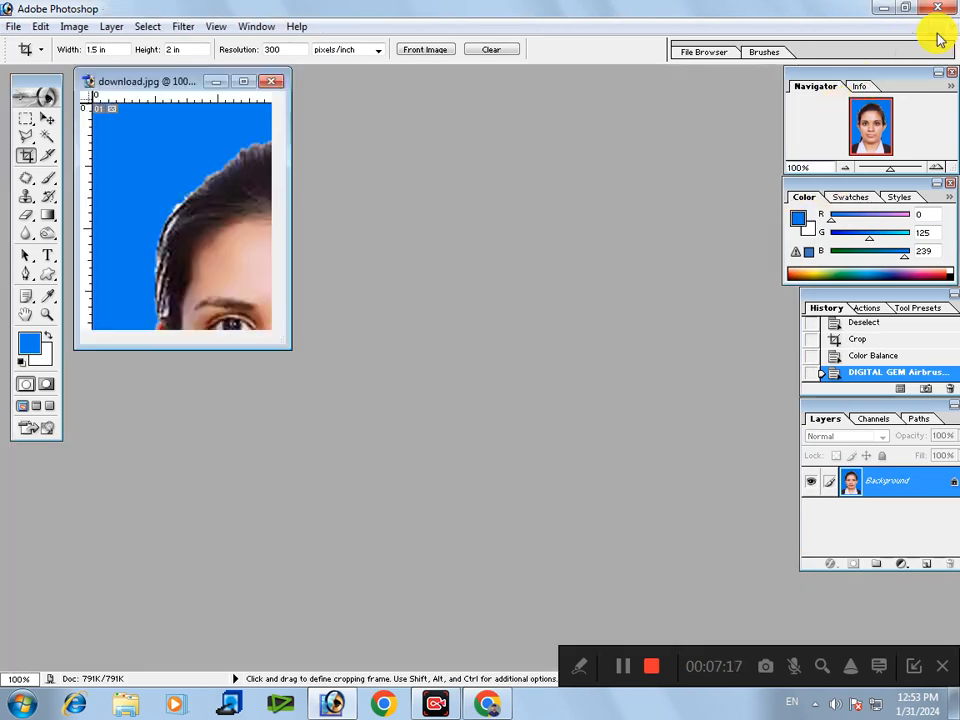
pyautogui.hotkey('ctrl', 'n')
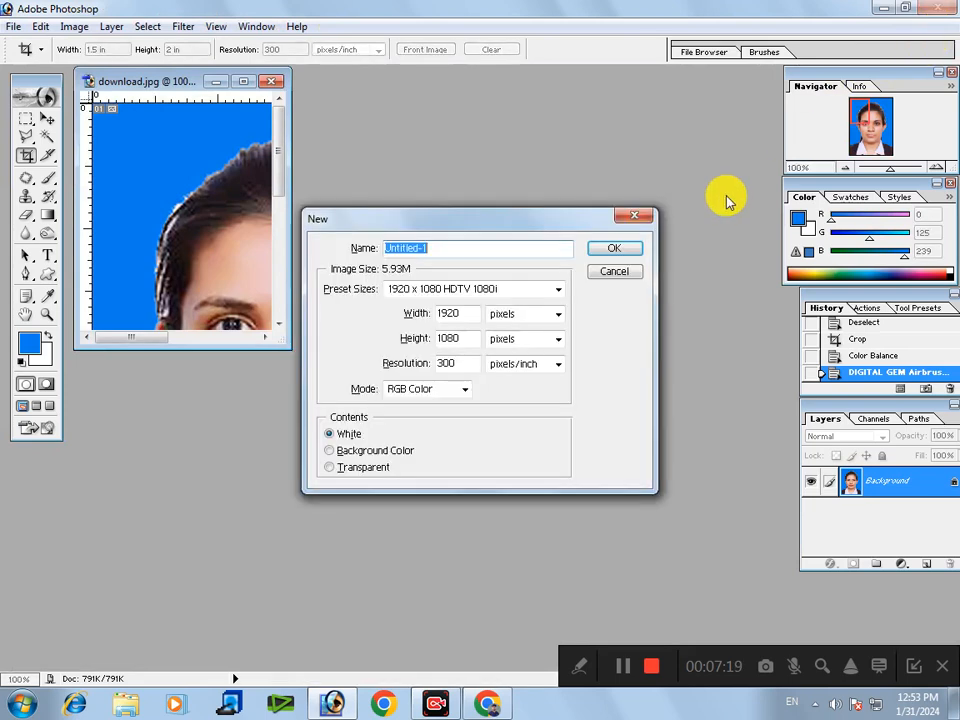
pyautogui.click(499, 292)
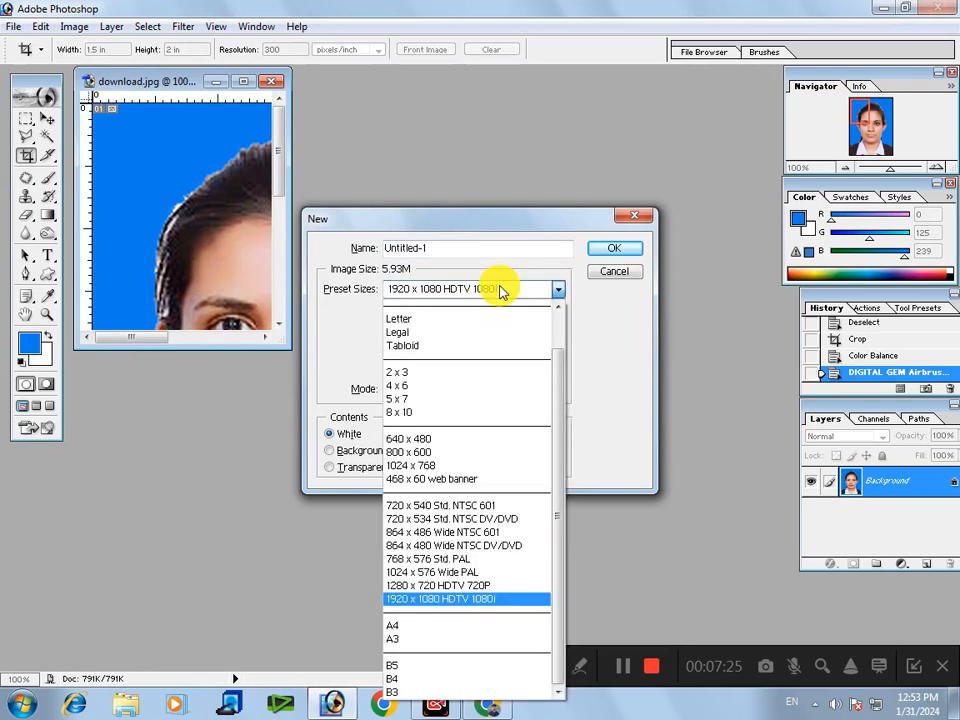
pyautogui.click(428, 386)
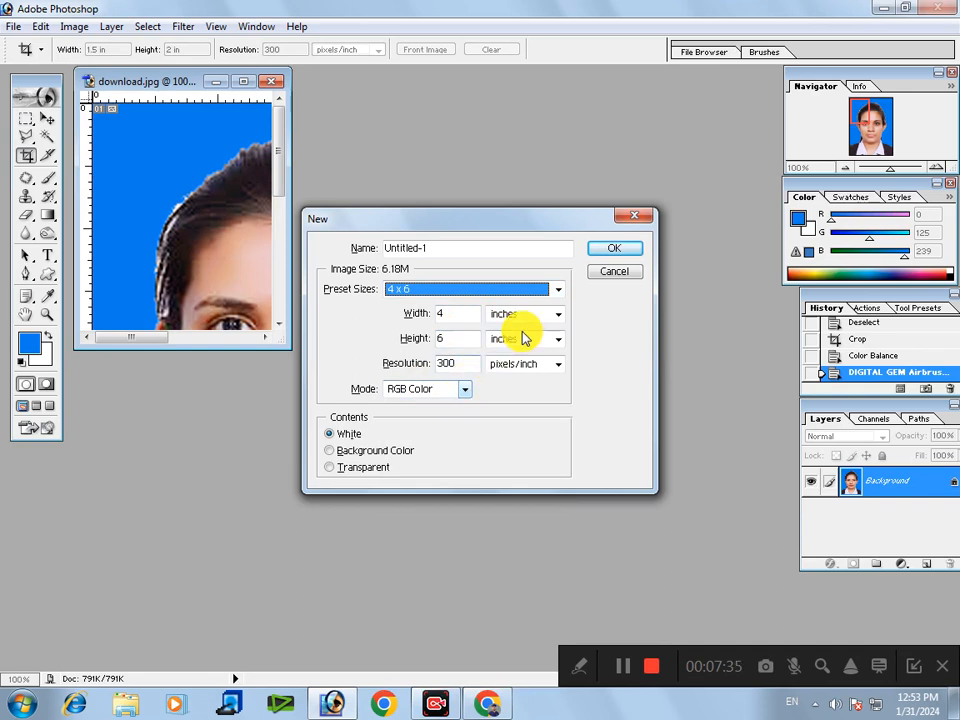
pyautogui.click(630, 248)
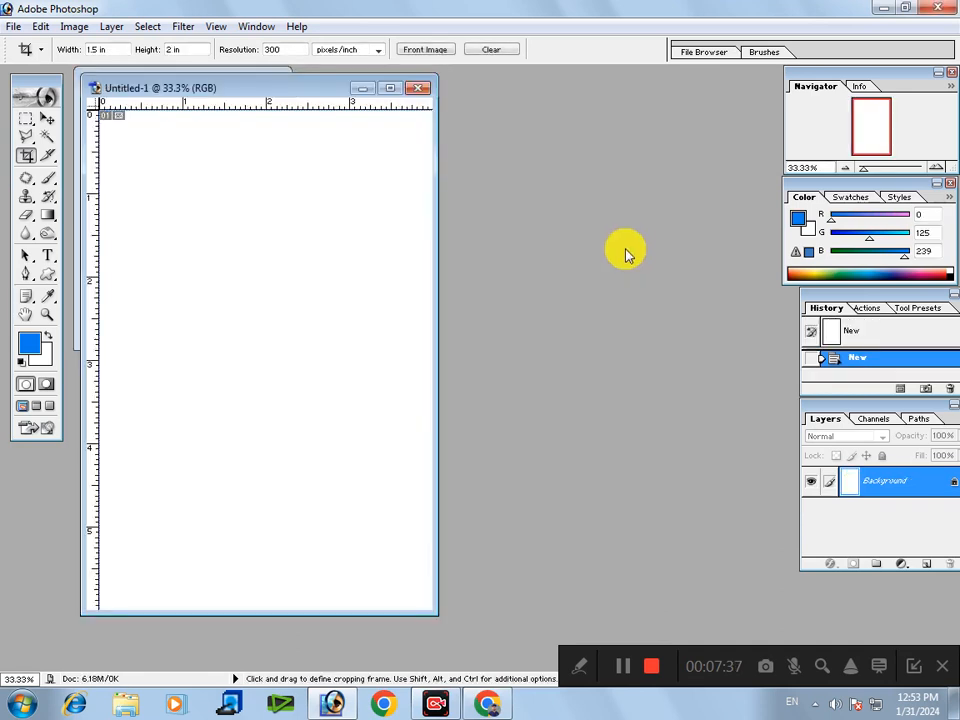
# Place the blank document beside the portrait window and copy the portrait into the blank page's upper-left corner with the Move tool.
pyautogui.moveTo(224, 93); pyautogui.dragTo(410, 108)
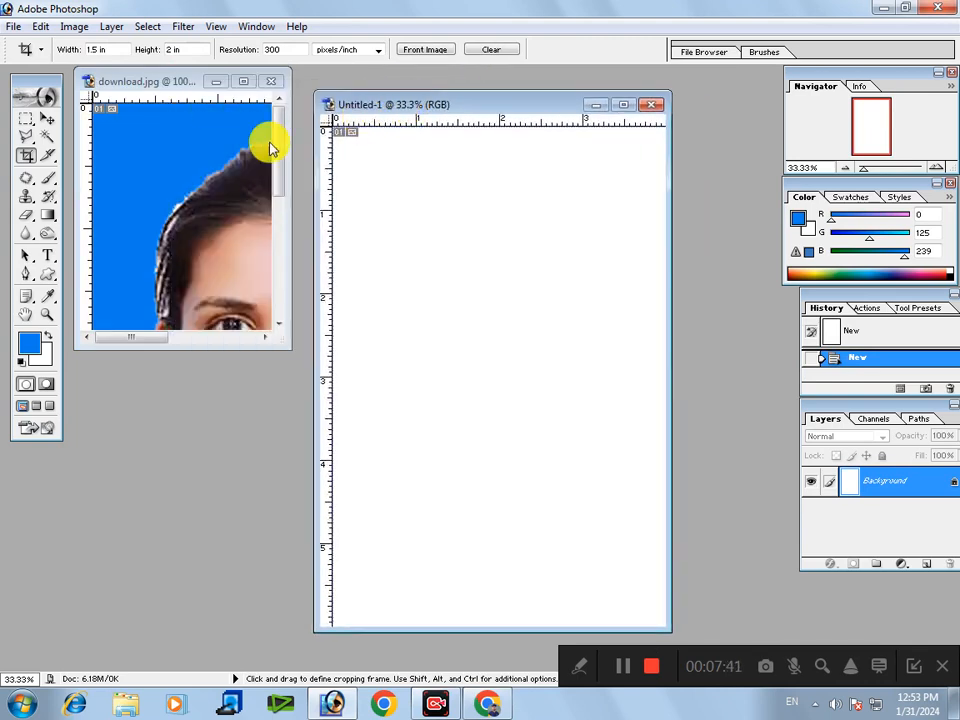
pyautogui.click(46, 120)
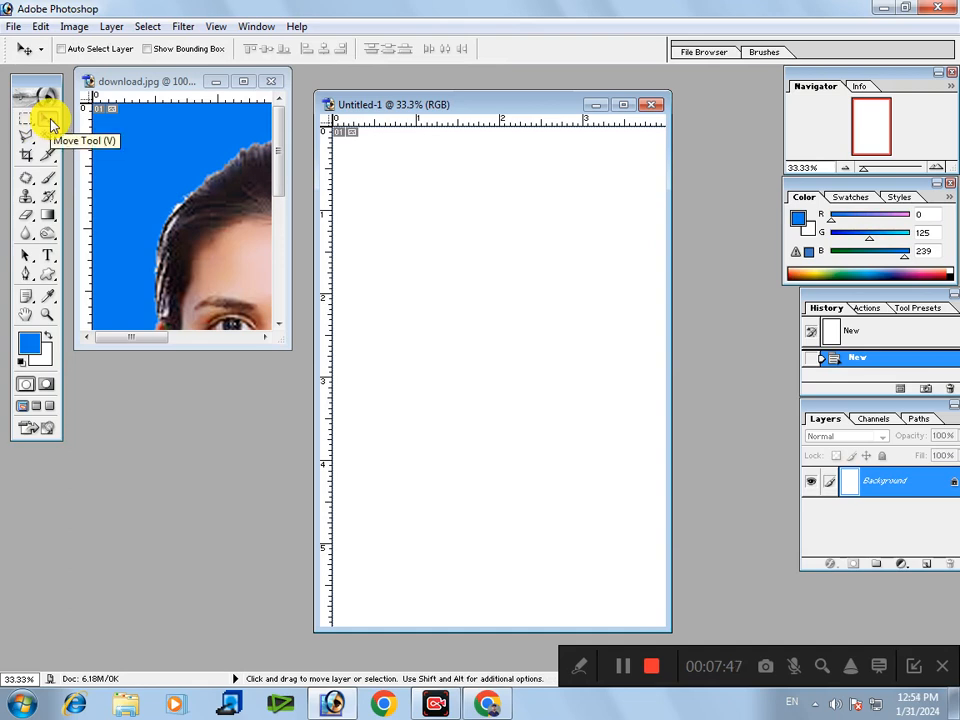
pyautogui.click(188, 174)
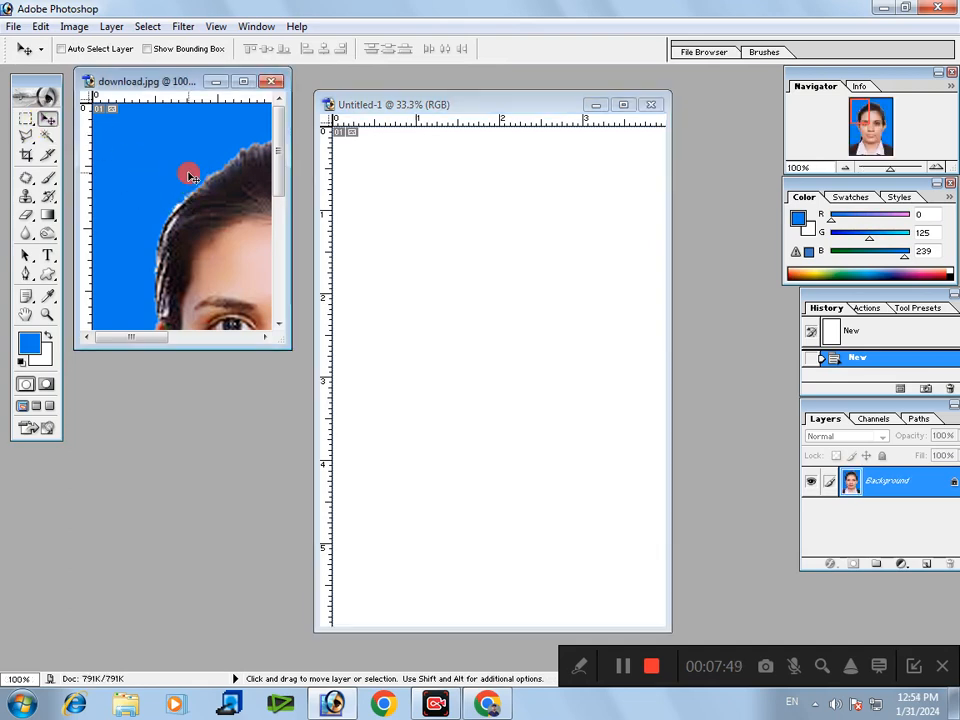
pyautogui.moveTo(219, 202); pyautogui.dragTo(414, 211)
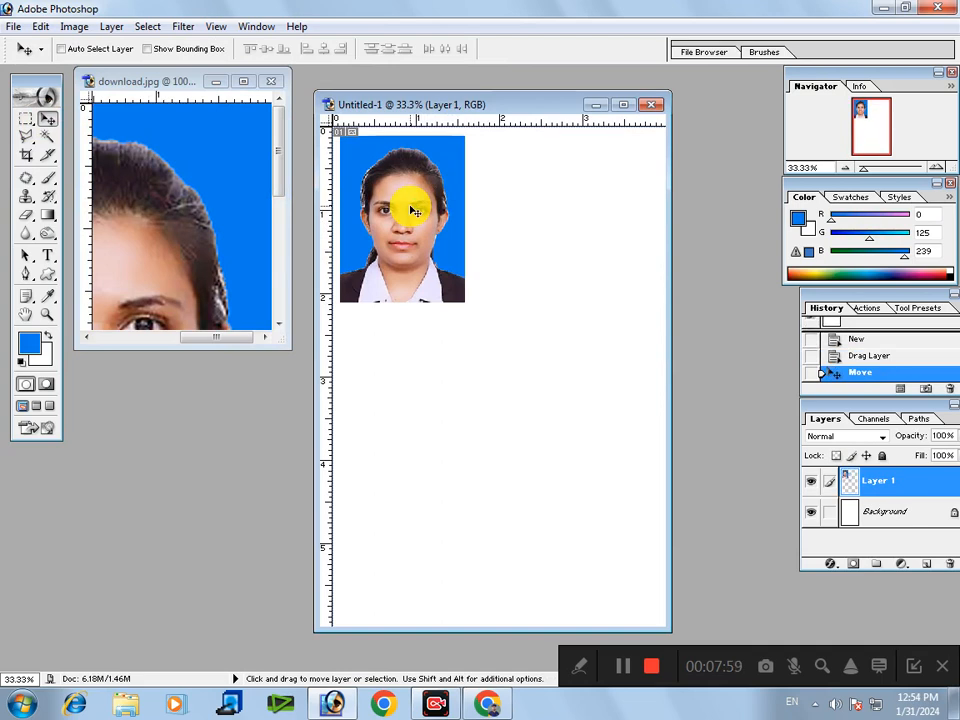
# Duplicate the portrait on the 4 x 6 page with the Move tool into an evenly spaced two-by-two grid.
pyautogui.hotkey('shift', 'alt')
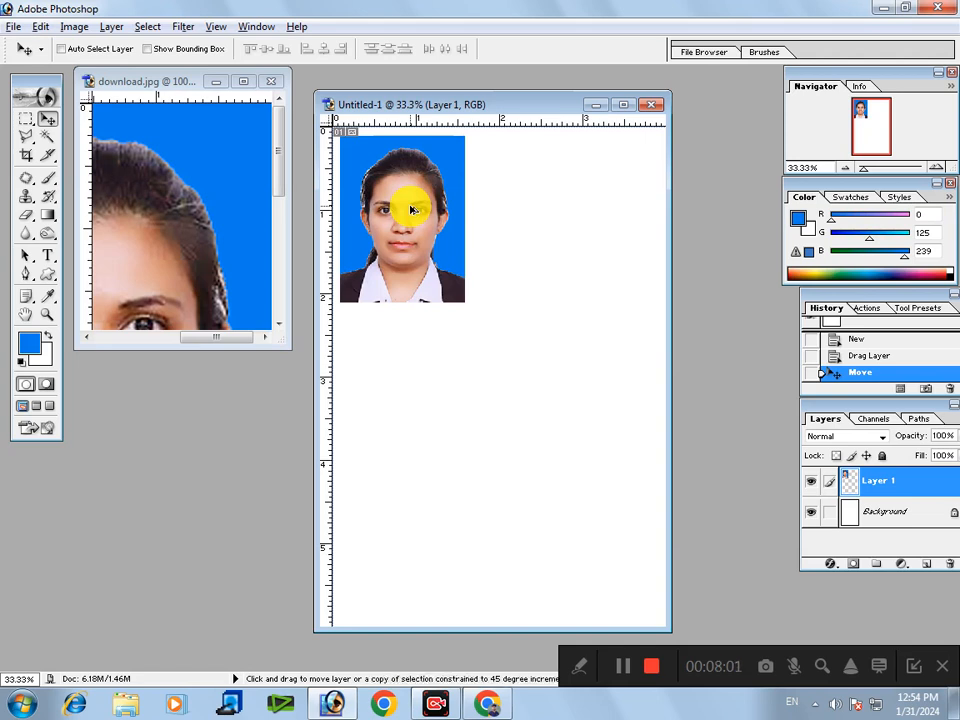
pyautogui.moveTo(410, 209); pyautogui.dragTo(423, 400)
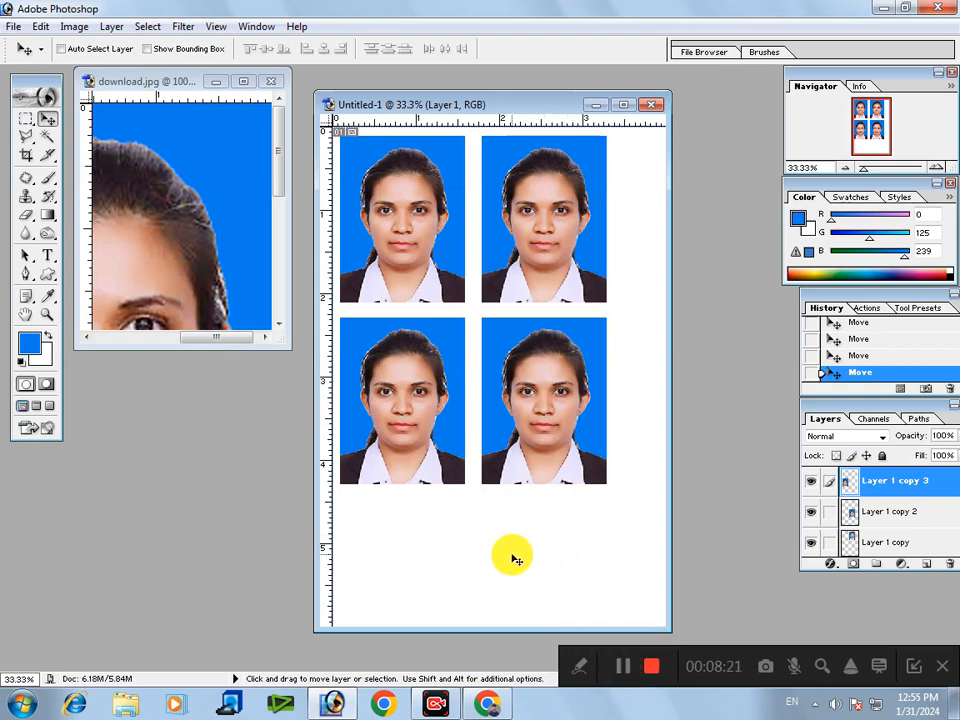
# Create a white RGB document from the A4 preset, 210 x 297 mm at 300 pixels/inch.
pyautogui.hotkey('ctrl', 'n')
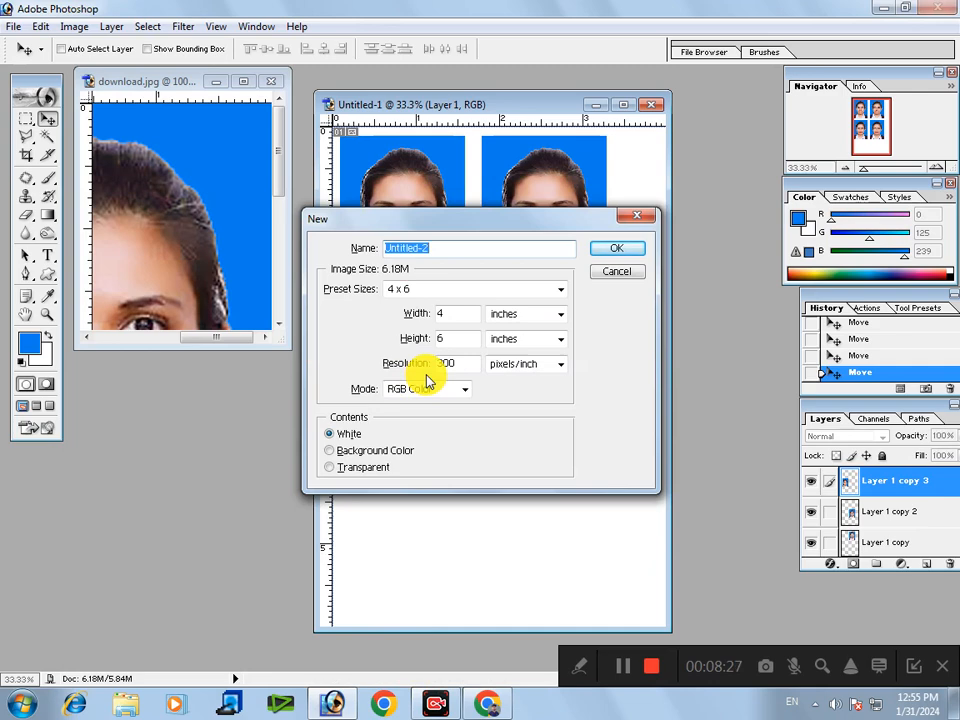
pyautogui.click(476, 291)
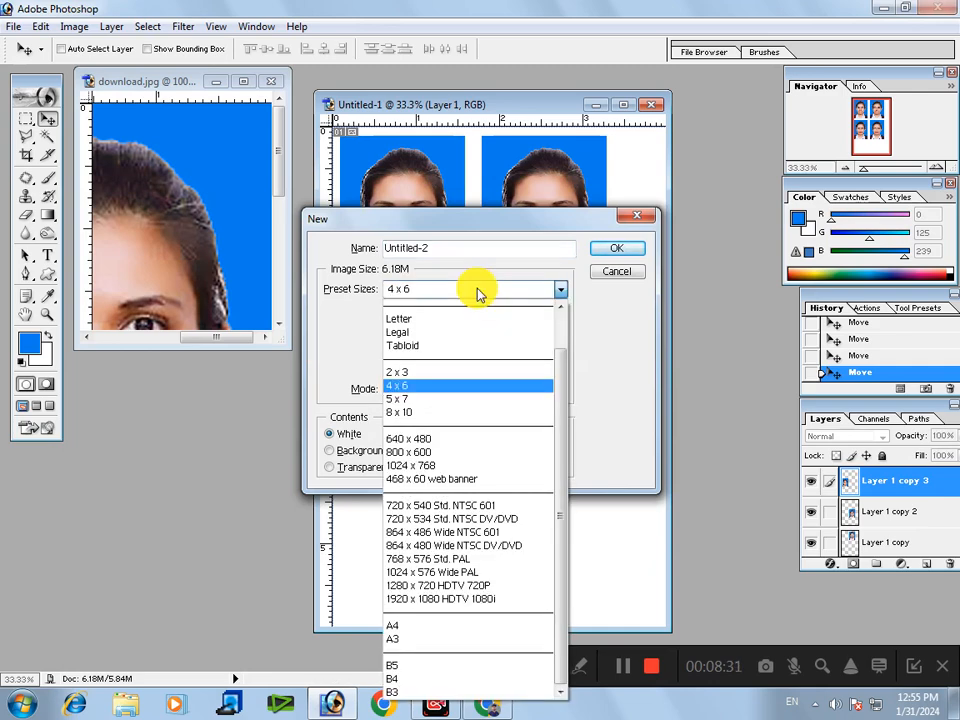
pyautogui.click(396, 628)
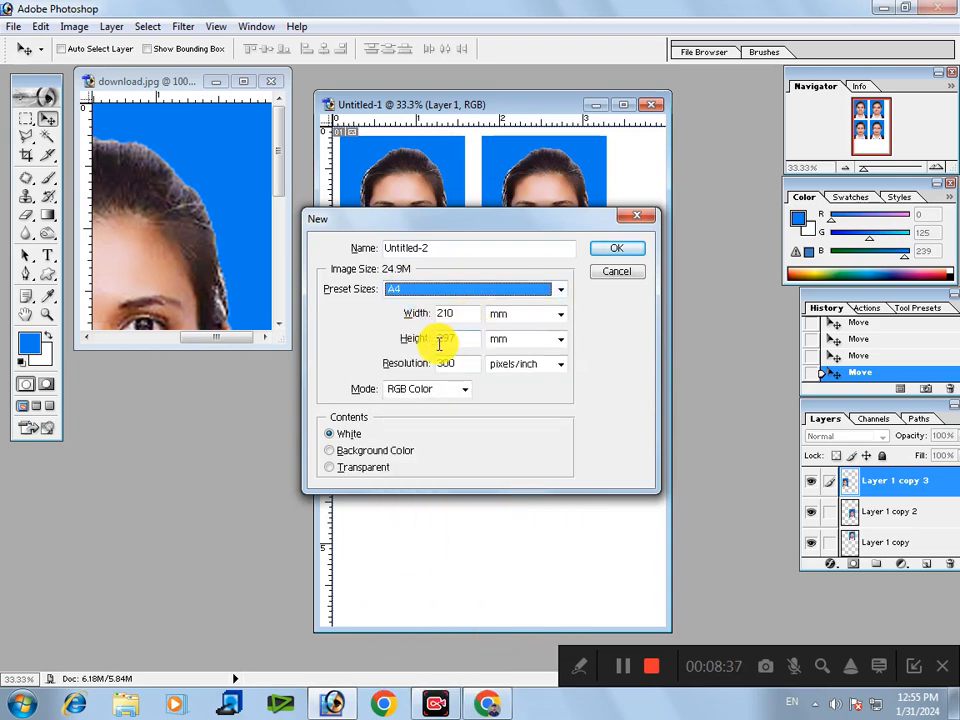
pyautogui.click(614, 254)
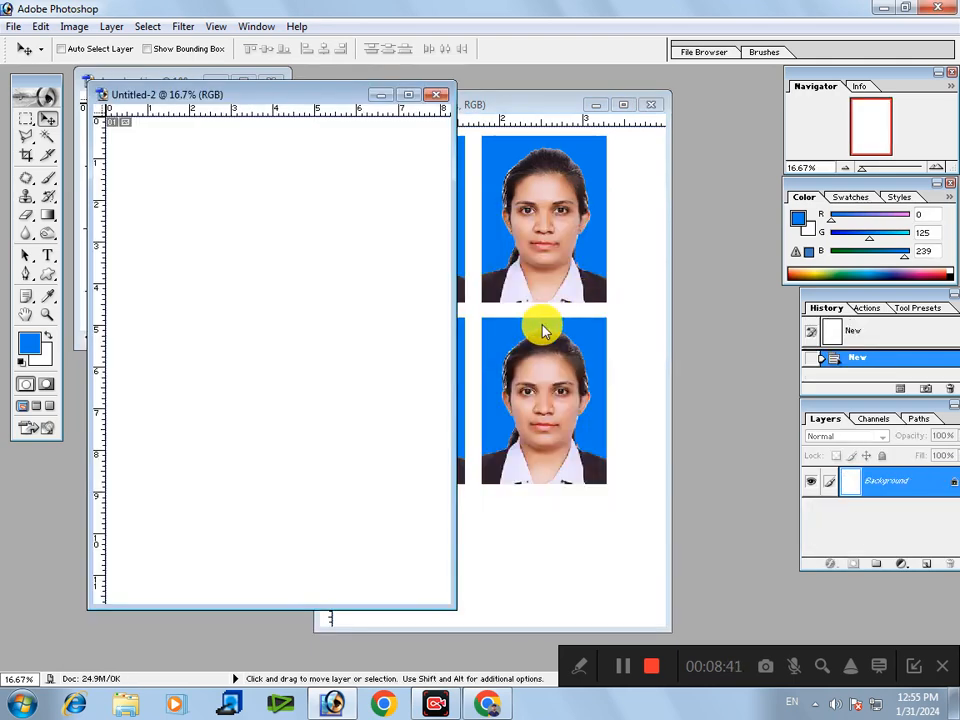
# Place the A4 document beside the portrait window and fill its top edge with a row of five portrait copies.
pyautogui.moveTo(276, 97); pyautogui.dragTo(537, 112)
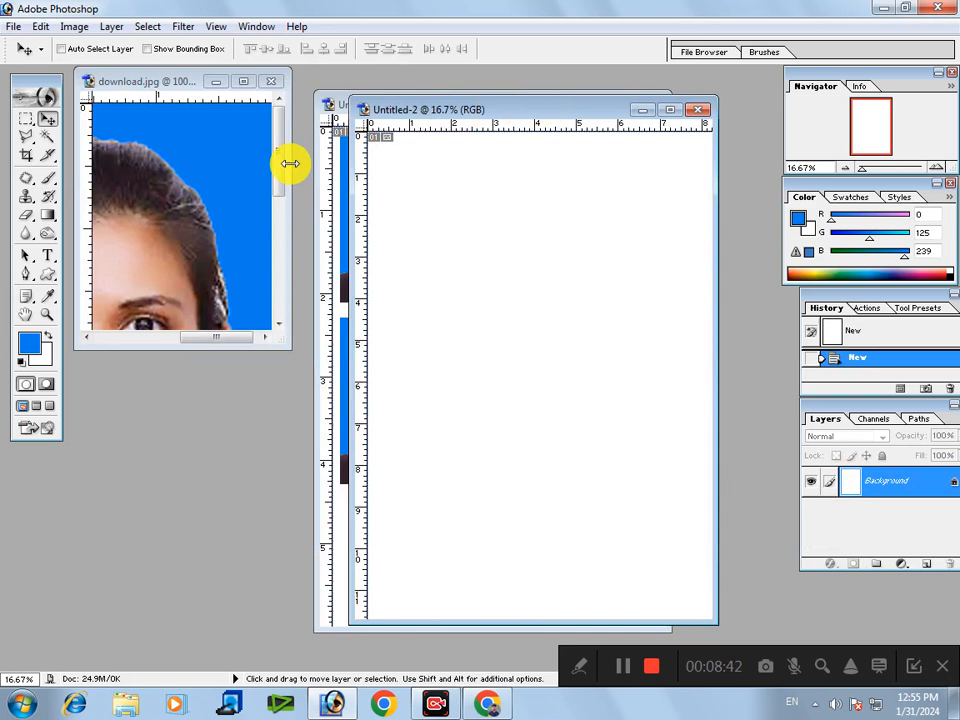
pyautogui.click(178, 208)
pyautogui.moveTo(226, 211); pyautogui.dragTo(678, 188)
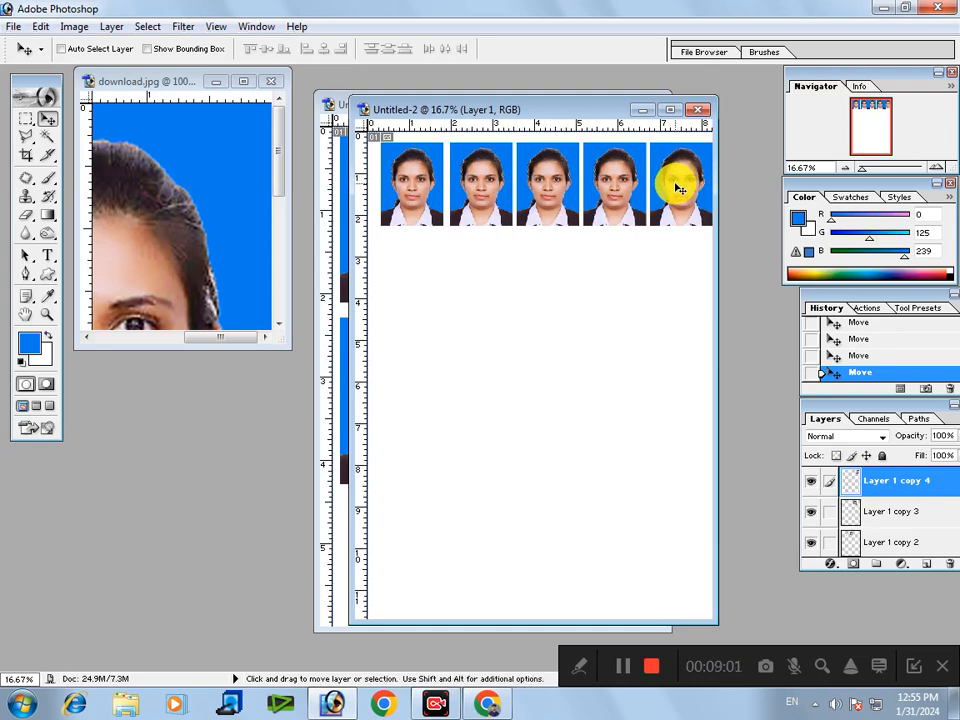
# Open the blank strip template 1.JPG from the pc saftwer, h, CD, format folder path on Local Disk (E:).
pyautogui.doubleClick(219, 461)
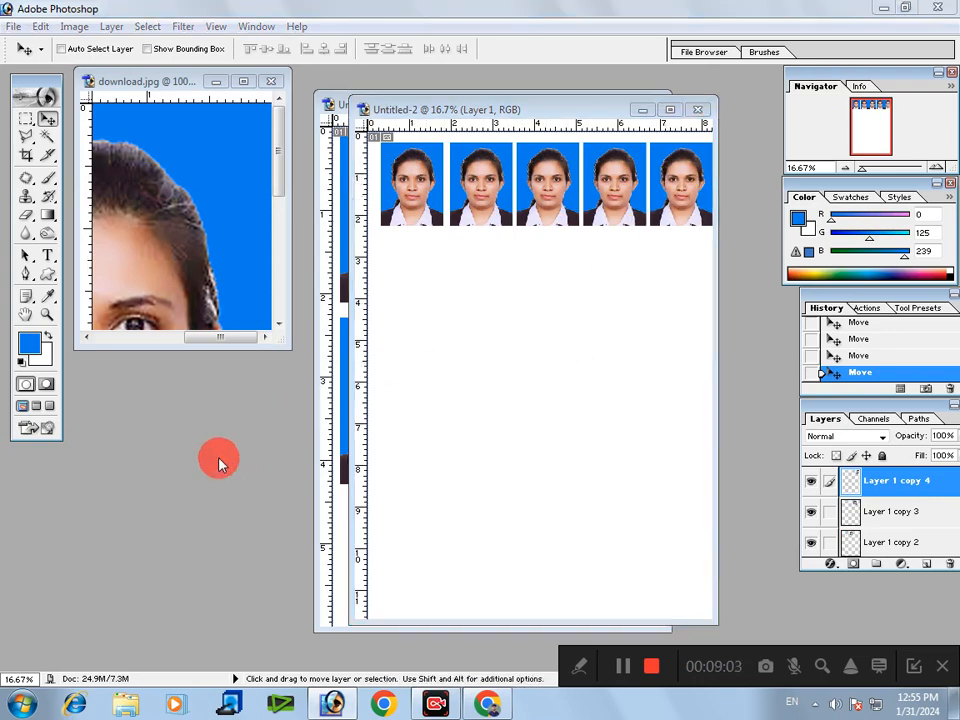
pyautogui.click(296, 278)
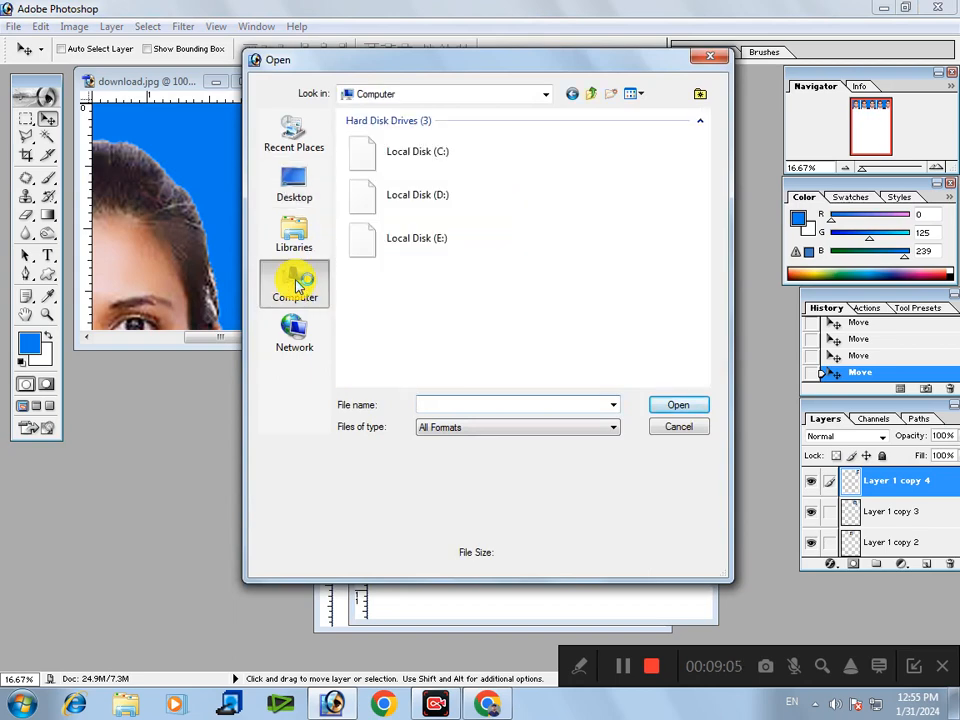
pyautogui.doubleClick(403, 238)
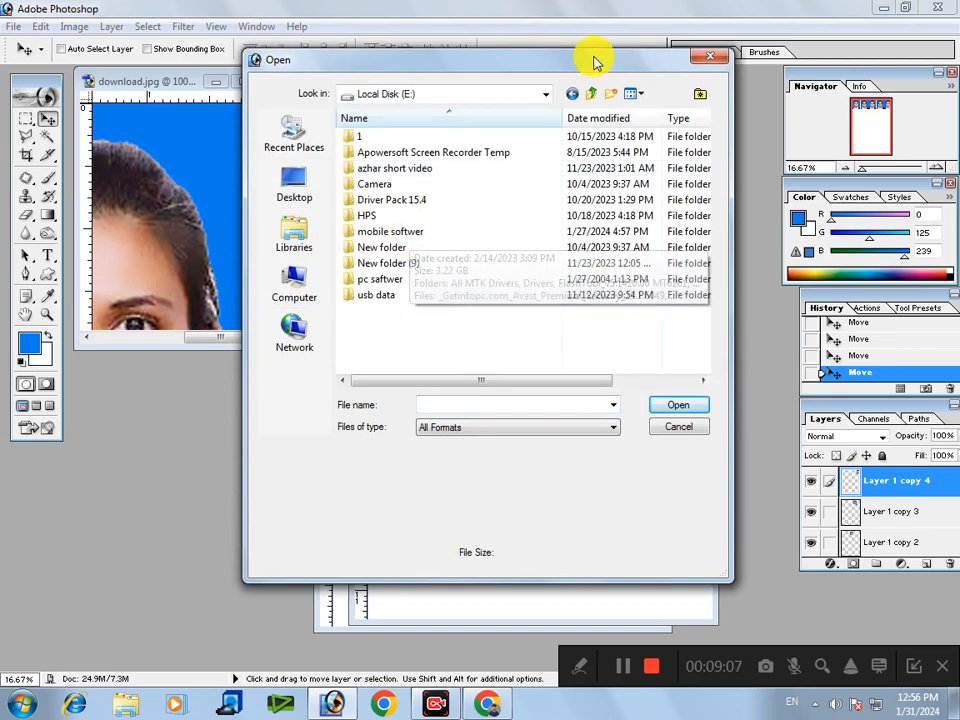
pyautogui.click(592, 94)
pyautogui.doubleClick(446, 198)
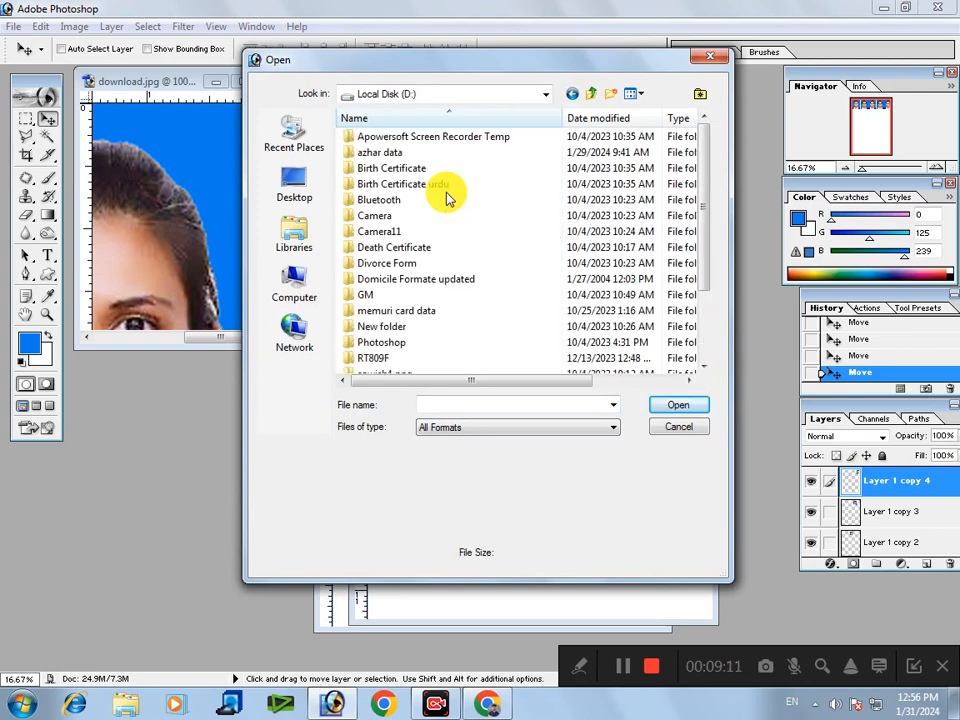
pyautogui.click(590, 96)
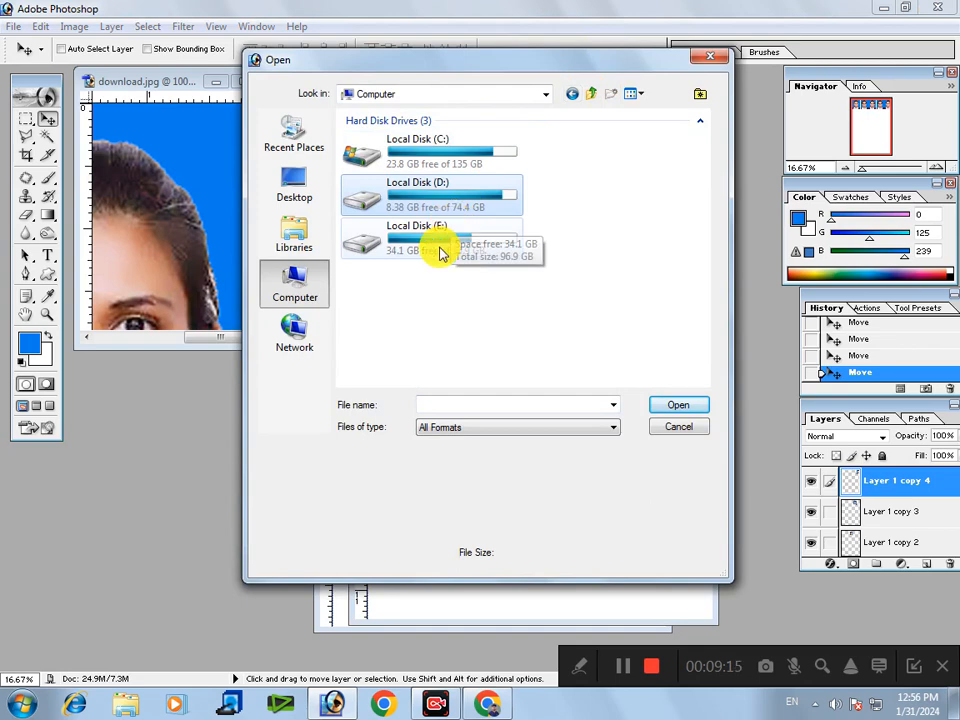
pyautogui.doubleClick(439, 242)
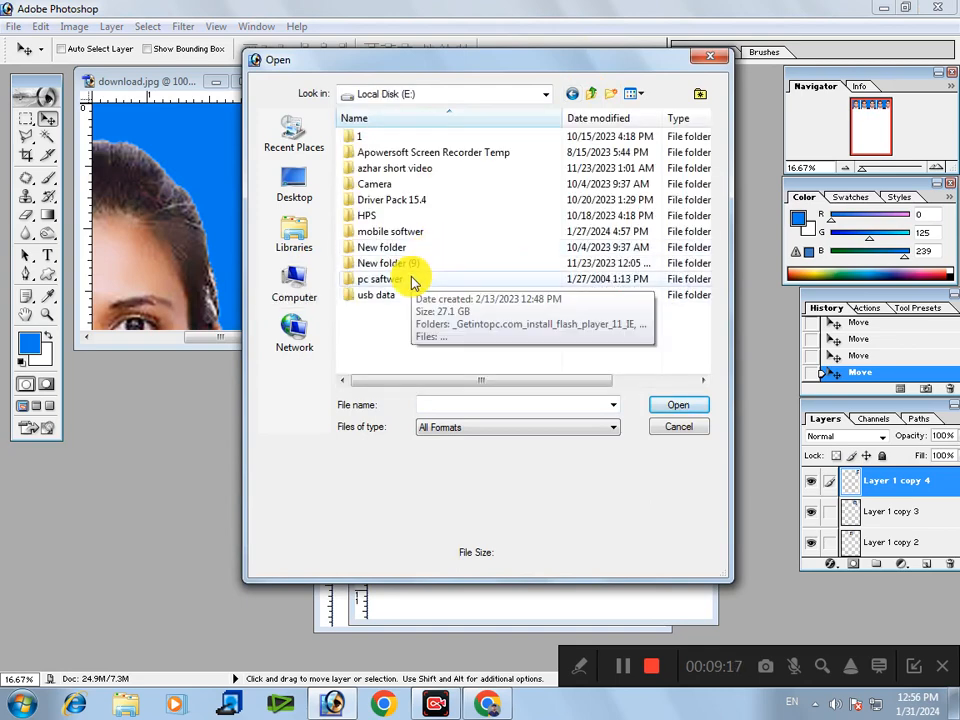
pyautogui.doubleClick(408, 277)
pyautogui.doubleClick(366, 221)
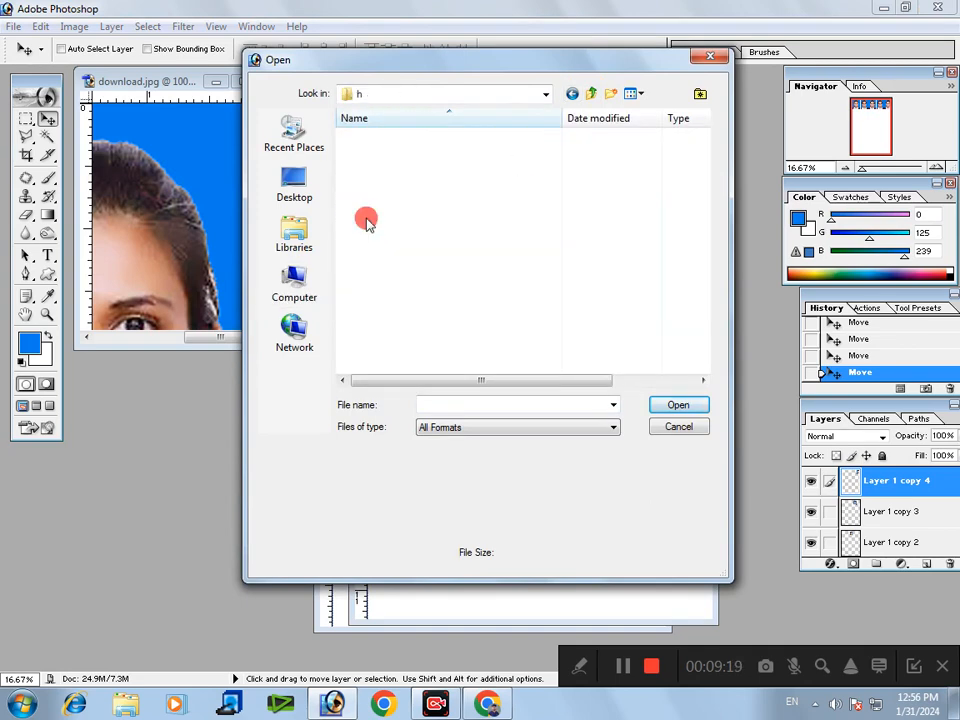
pyautogui.click(363, 150)
pyautogui.doubleClick(363, 150)
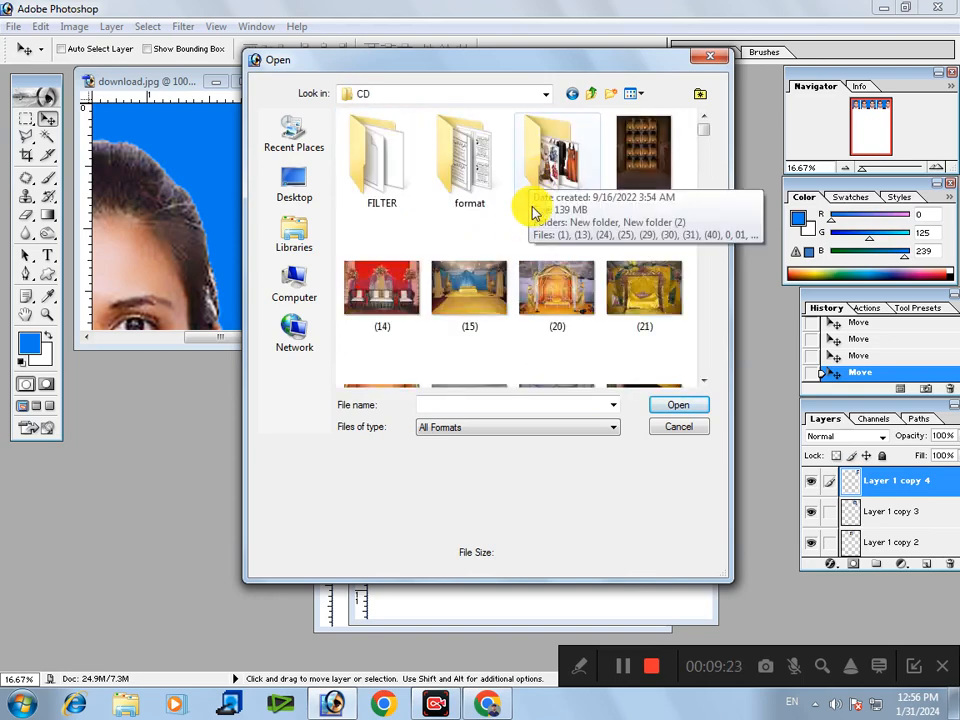
pyautogui.doubleClick(478, 175)
pyautogui.doubleClick(467, 189)
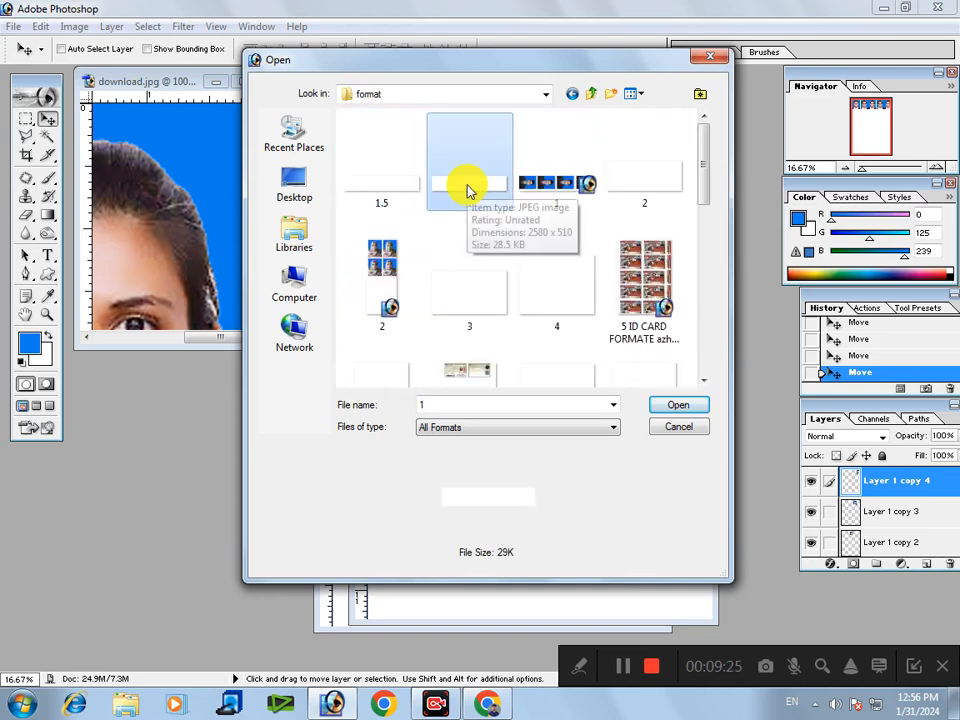
# Copy the portrait into 1.JPG and use Free Transform to rotate it 90° clockwise and fit it at the strip's right end.
pyautogui.click(189, 268)
pyautogui.moveTo(199, 257); pyautogui.dragTo(450, 170)
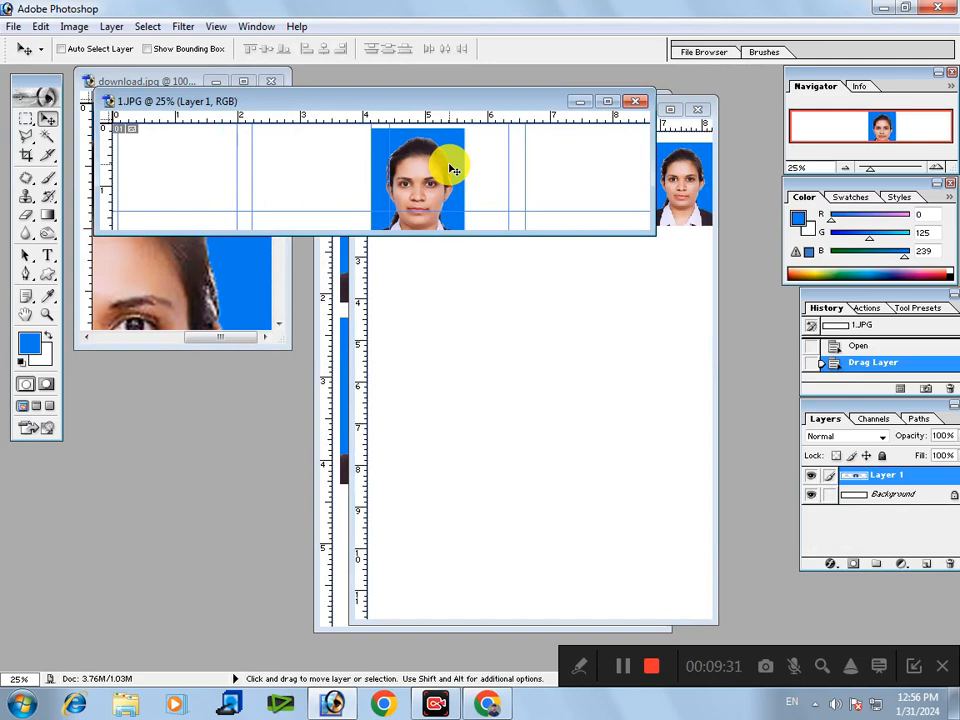
pyautogui.hotkey('ctrl', 't')
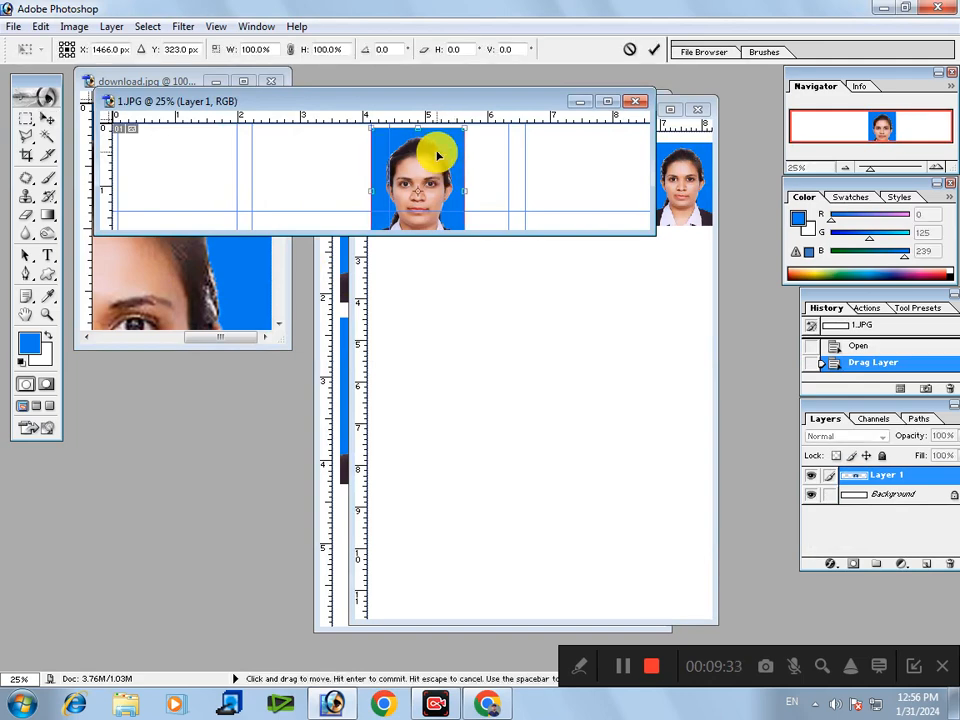
pyautogui.rightClick(437, 156)
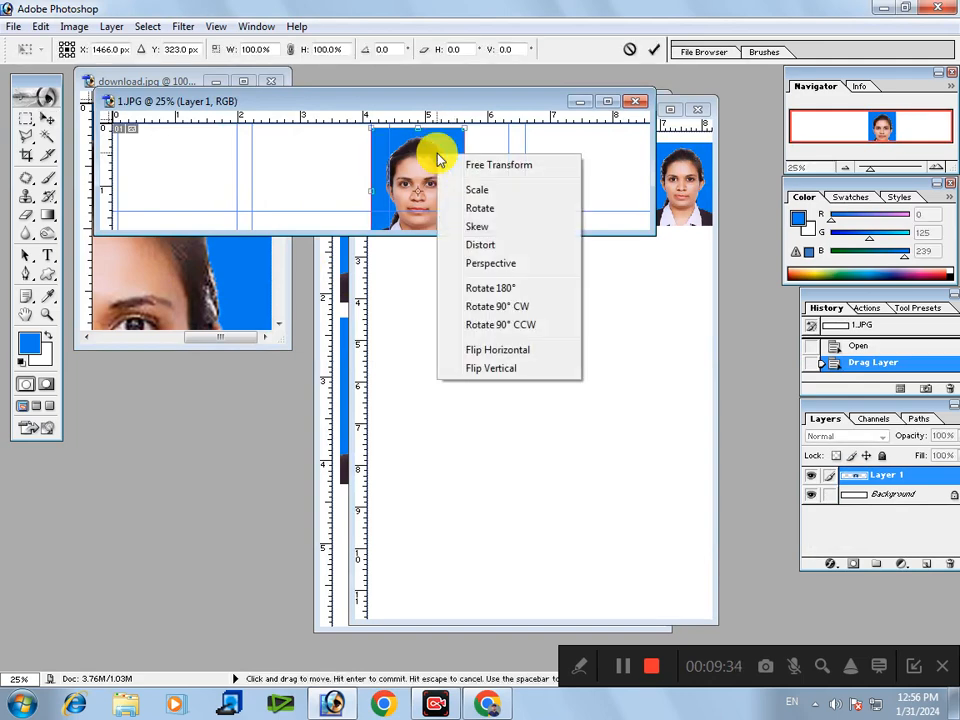
pyautogui.click(495, 307)
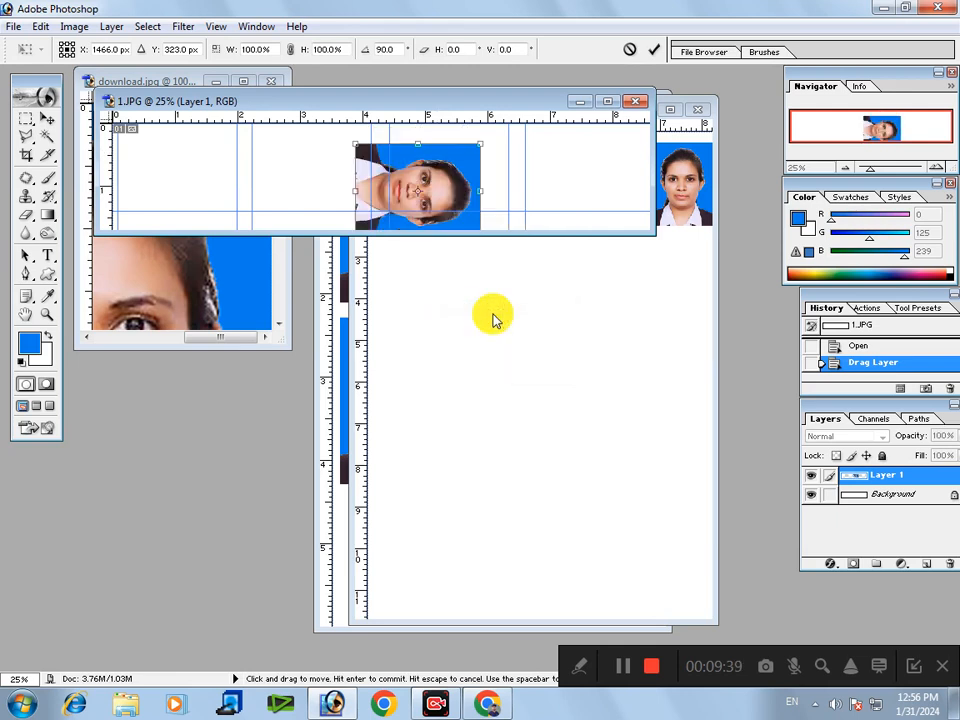
pyautogui.moveTo(414, 180); pyautogui.dragTo(594, 162)
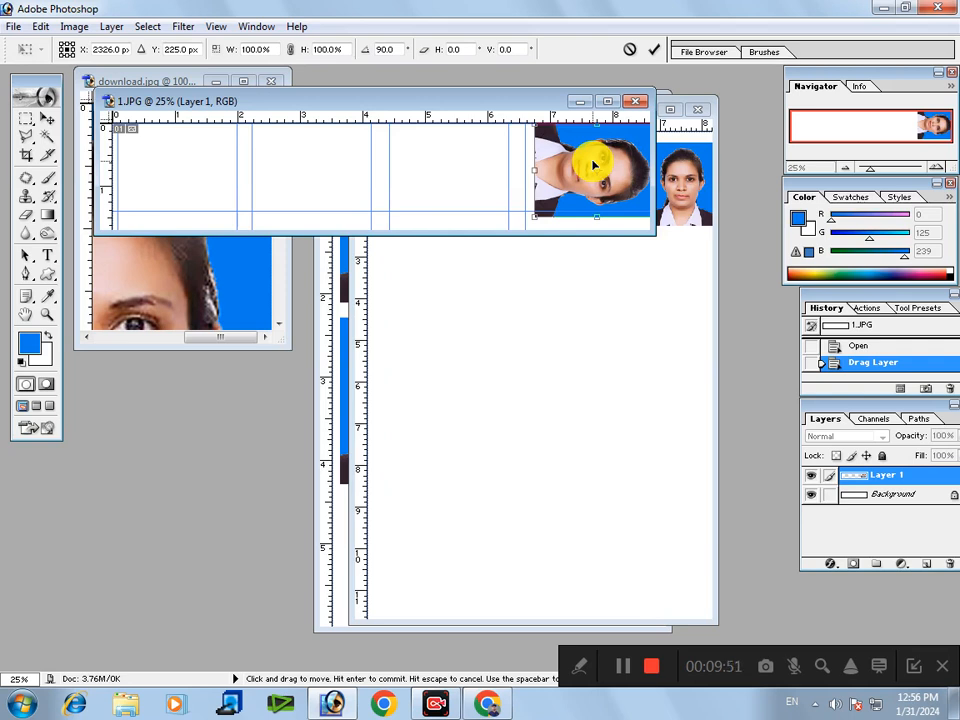
pyautogui.press('Return')
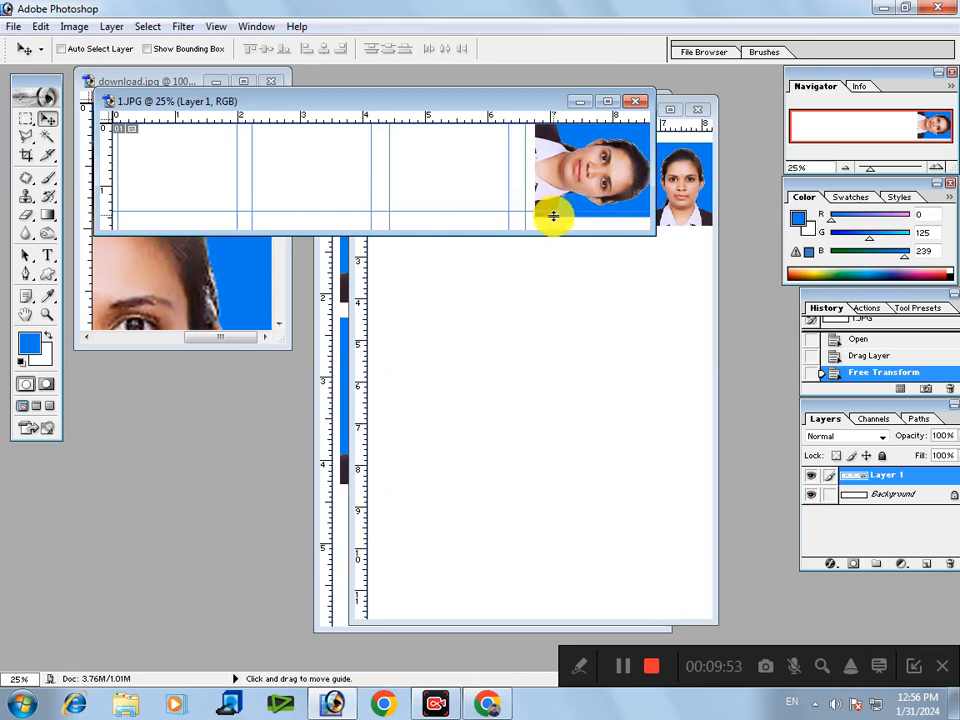
# Duplicate the rotated portrait leftward into a row of four across the strip, aligning the guides with the copies' edges.
pyautogui.moveTo(553, 216); pyautogui.dragTo(420, 193)
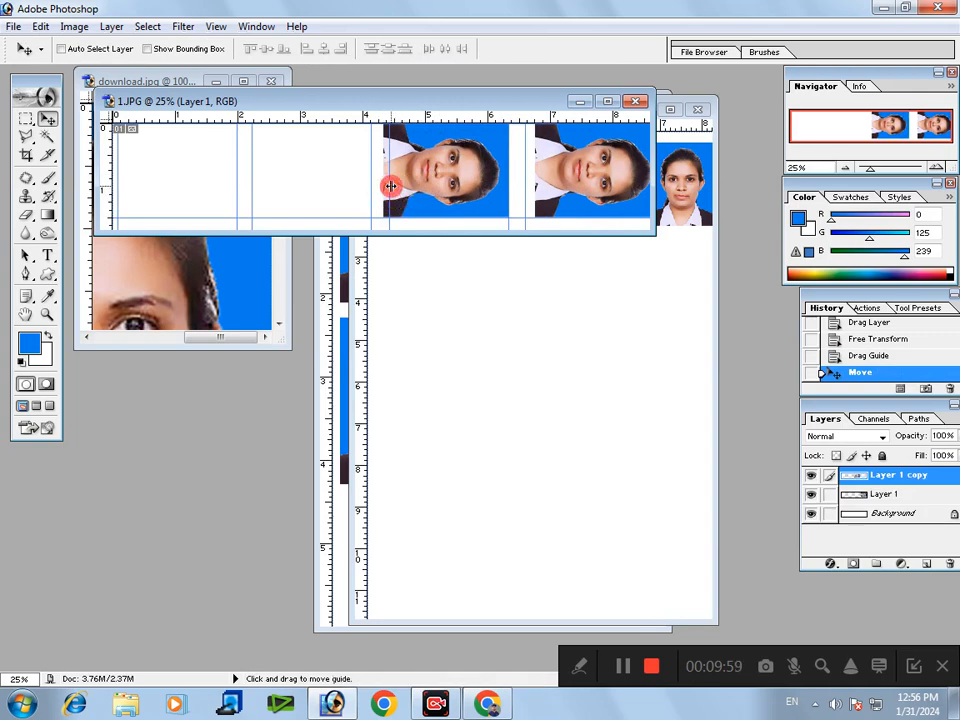
pyautogui.moveTo(387, 188); pyautogui.dragTo(275, 192)
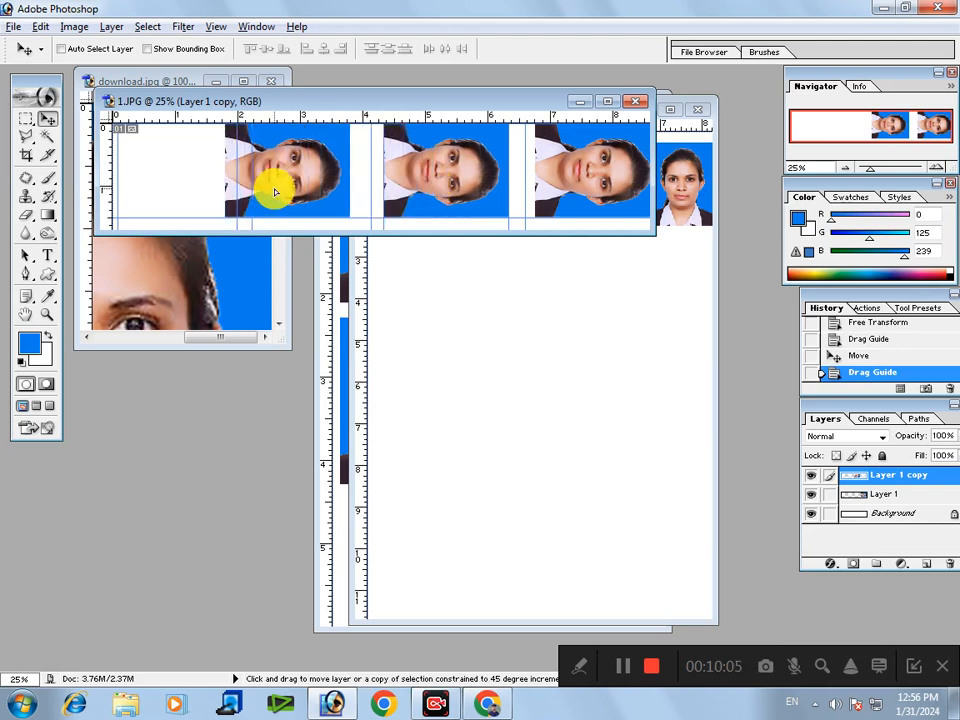
pyautogui.moveTo(275, 192); pyautogui.dragTo(295, 190)
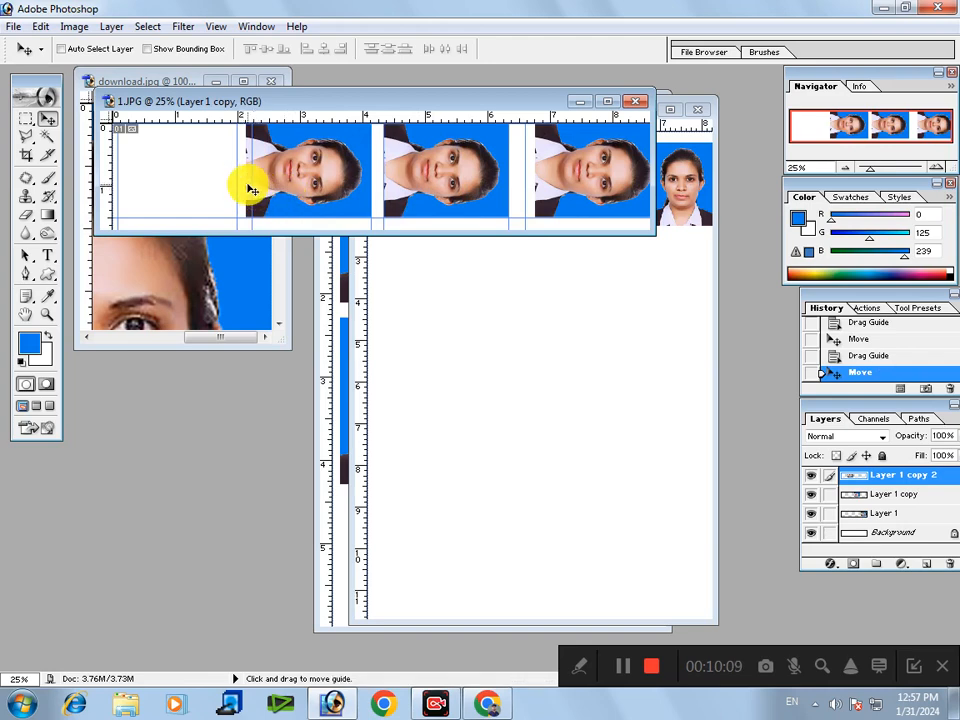
pyautogui.moveTo(249, 193); pyautogui.dragTo(247, 195)
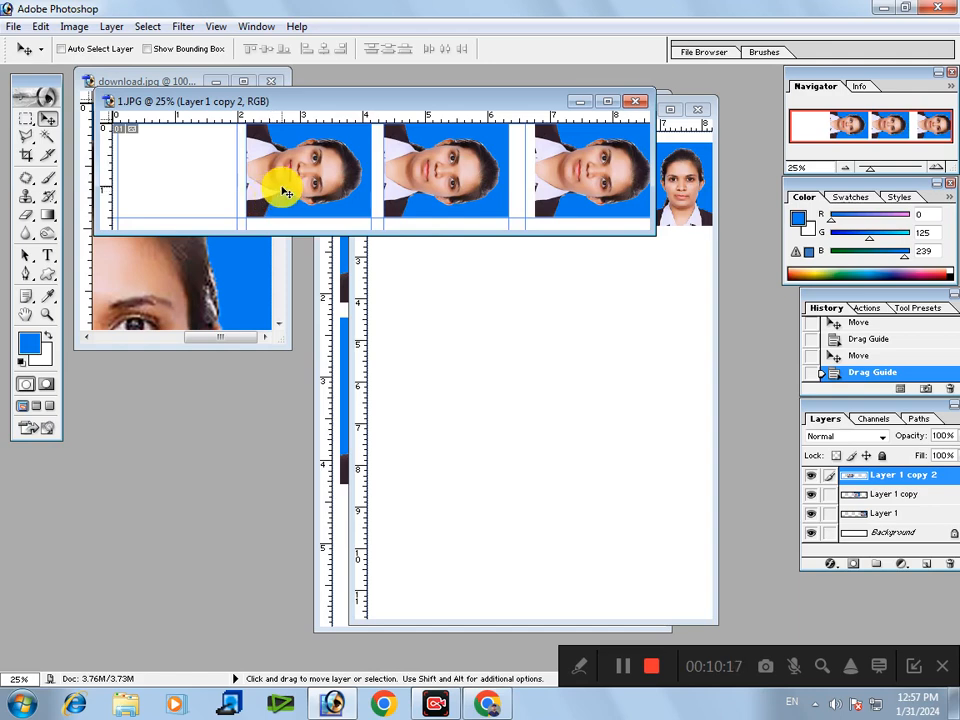
pyautogui.hotkey('shift', 'alt')
pyautogui.moveTo(287, 184); pyautogui.dragTo(112, 186)
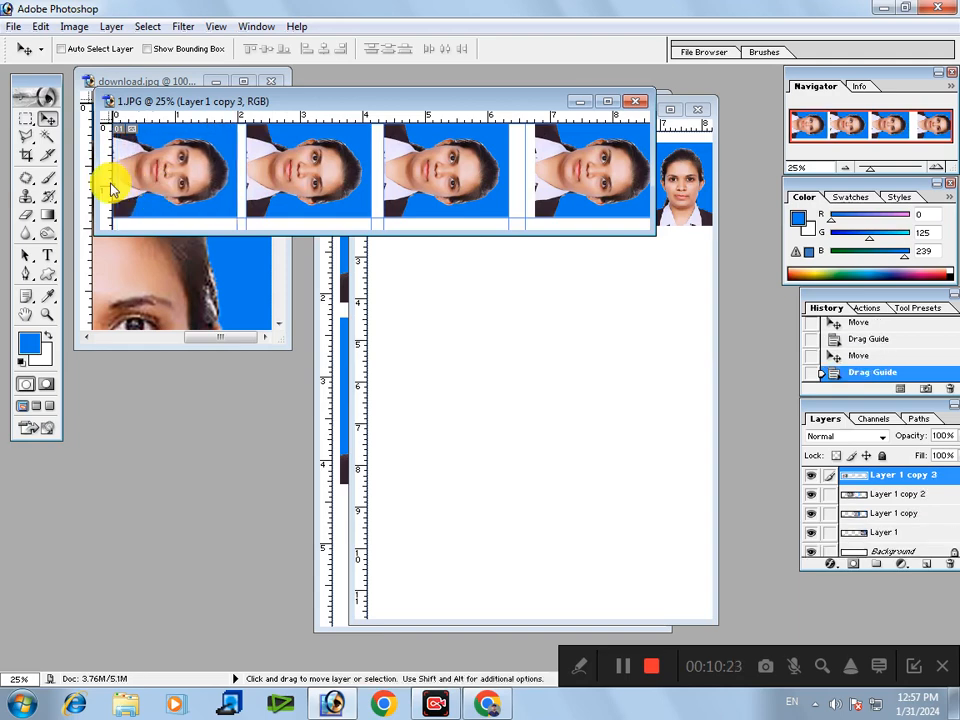